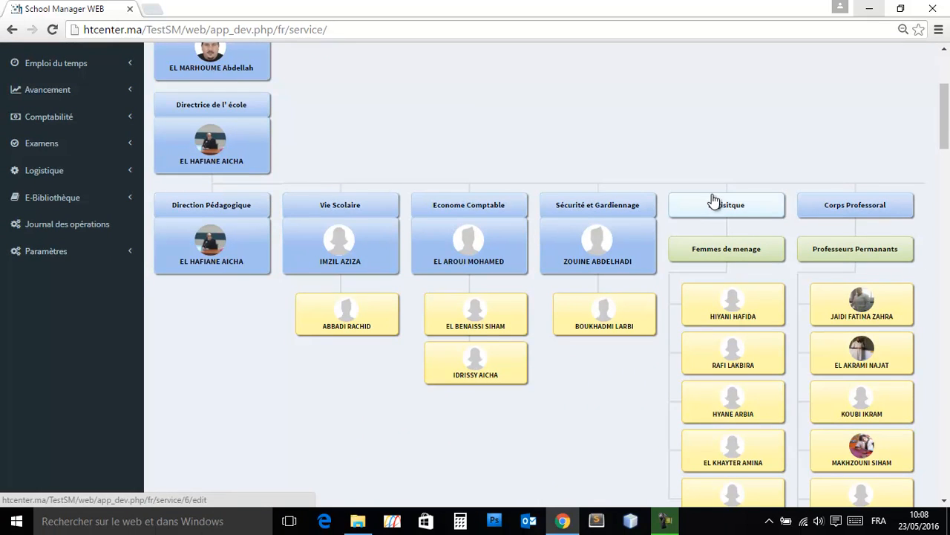
Look over the organigramme, open the form for adding a service, check its list of responsables, and cancel the form.
left_click_drag(947, 101, 948, 137)
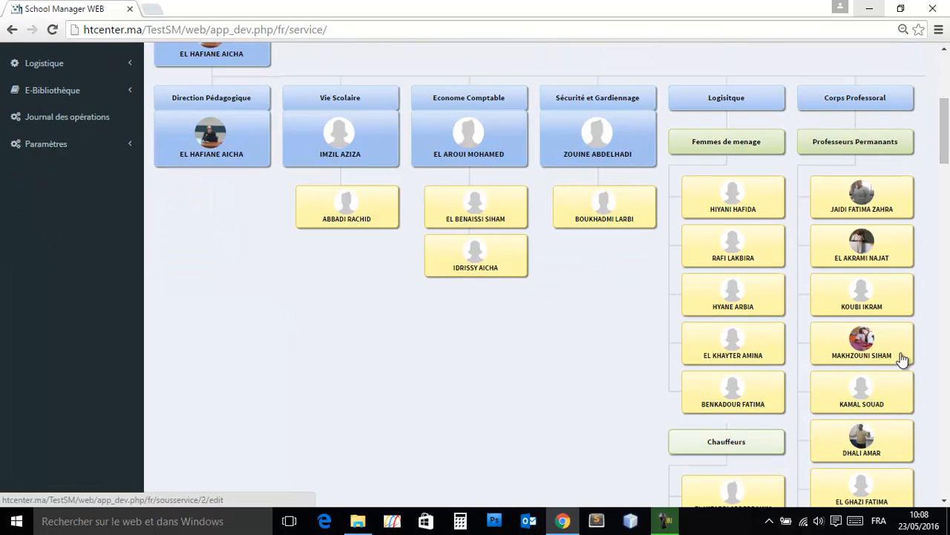
left_click_drag(943, 149, 948, 94)
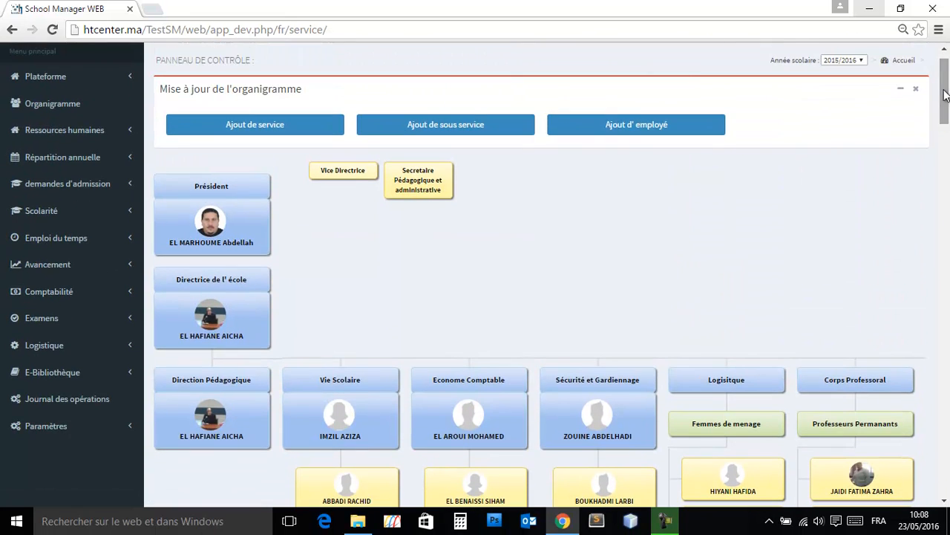
left_click(223, 120)
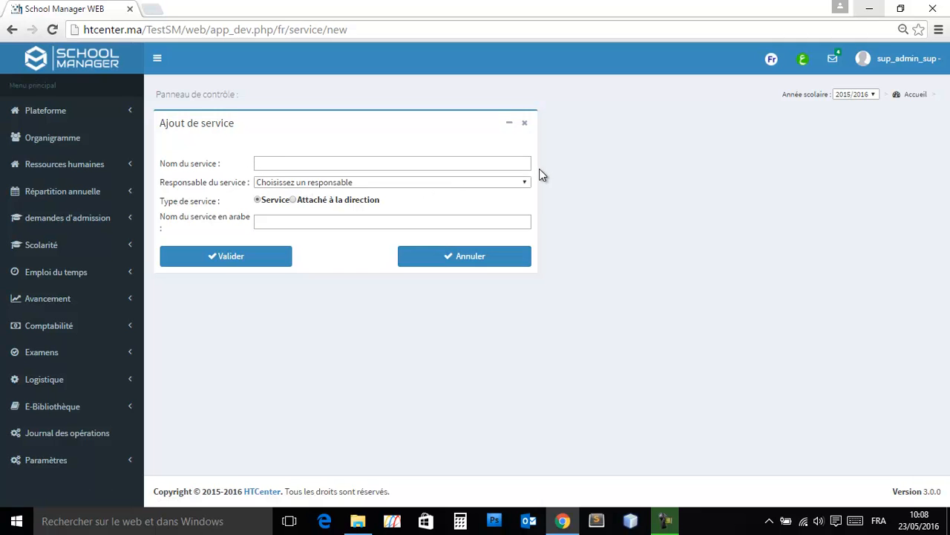
left_click(524, 183)
mouse_move(526, 227)
left_mouse_down()
mouse_move(531, 340)
mouse_move(524, 215)
left_mouse_up()
left_click(527, 185)
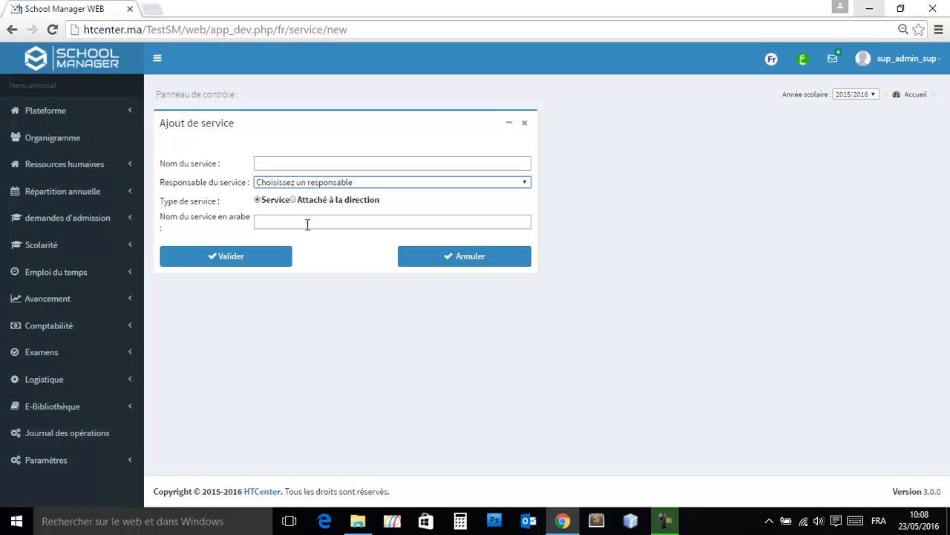
left_click(446, 263)
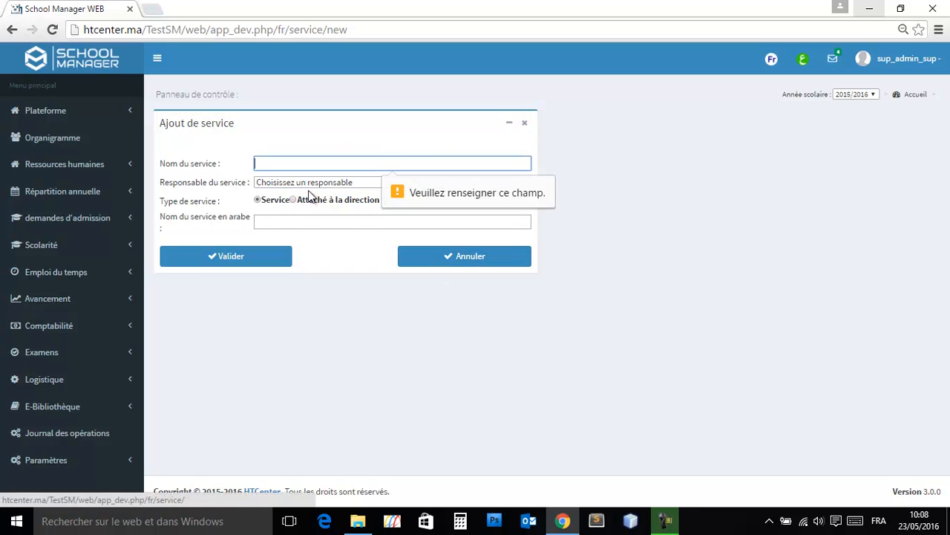
left_click(464, 256)
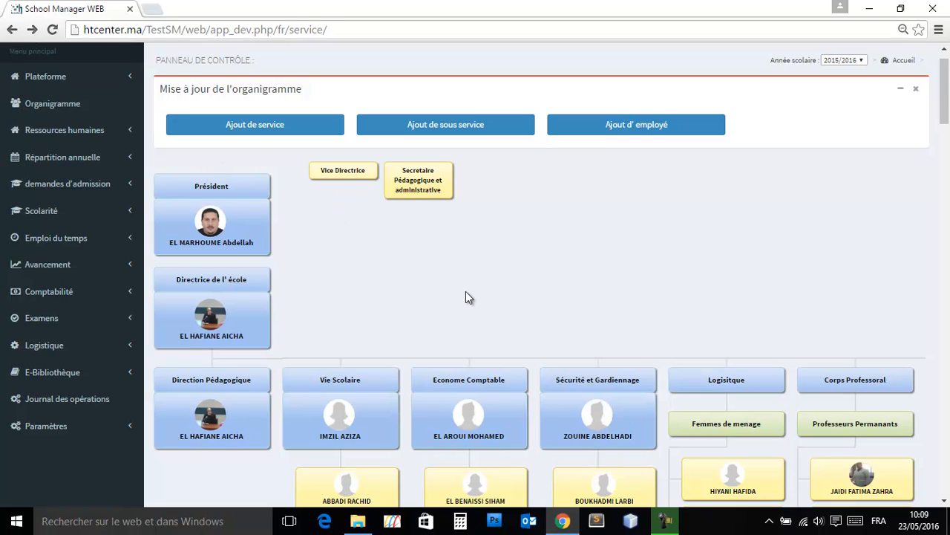
Open the form for adding a sous service, check which parent services it offers, and cancel it.
left_click(455, 127)
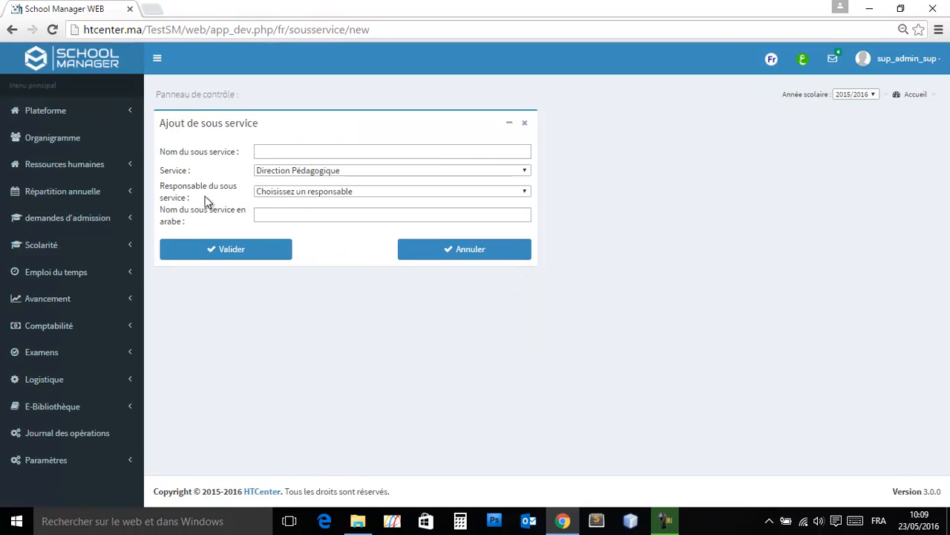
left_click(425, 170)
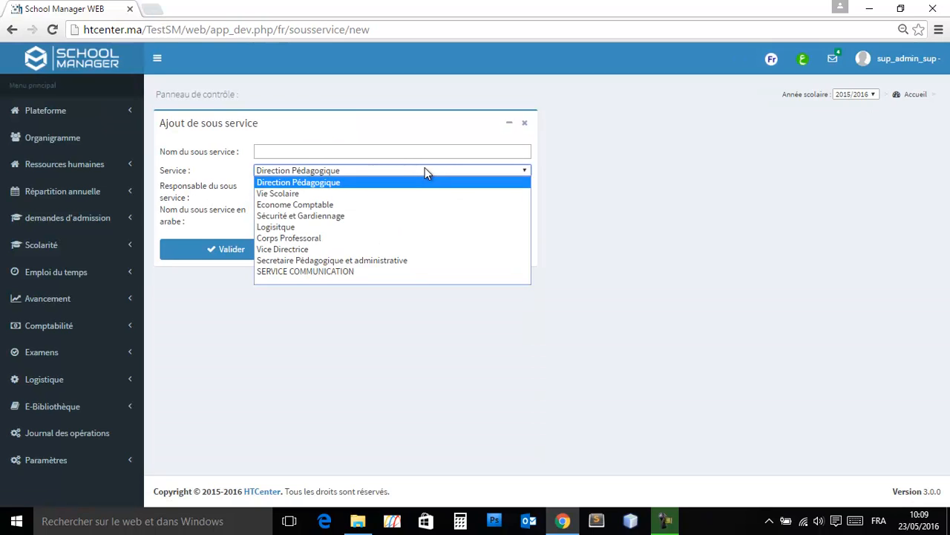
left_click(425, 169)
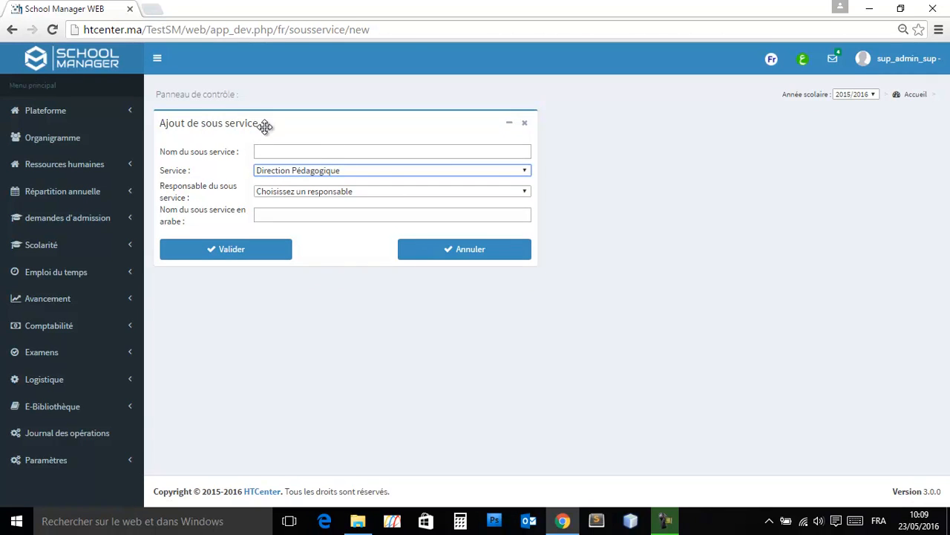
left_click(423, 251)
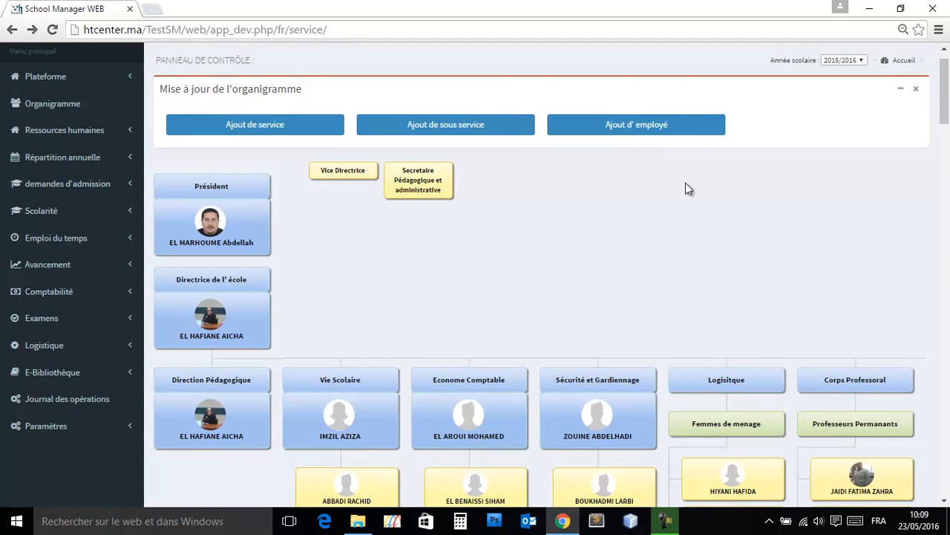
Open the form for adding an employee and check the available Nationalité options without choosing one.
scroll(656, 219, "down", 2)
scroll(654, 206, "up", 1)
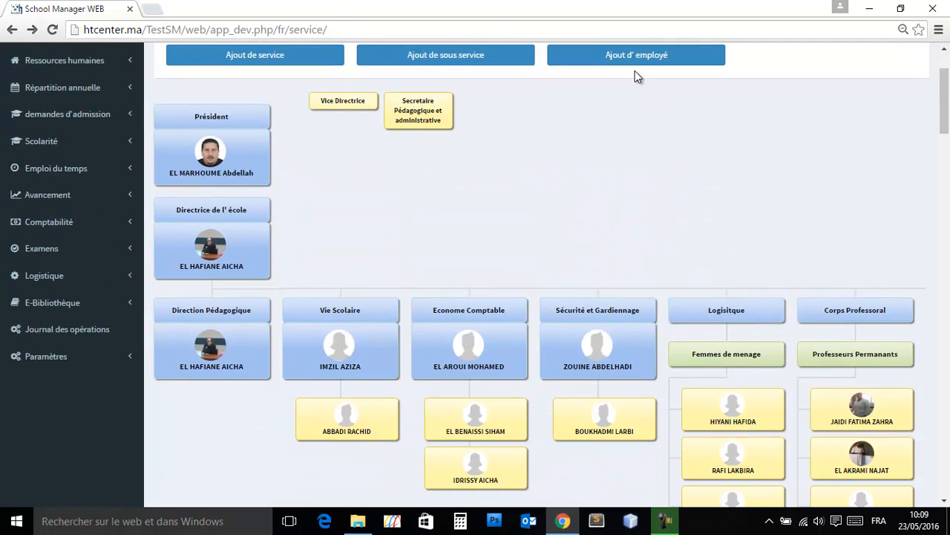
left_click(633, 69)
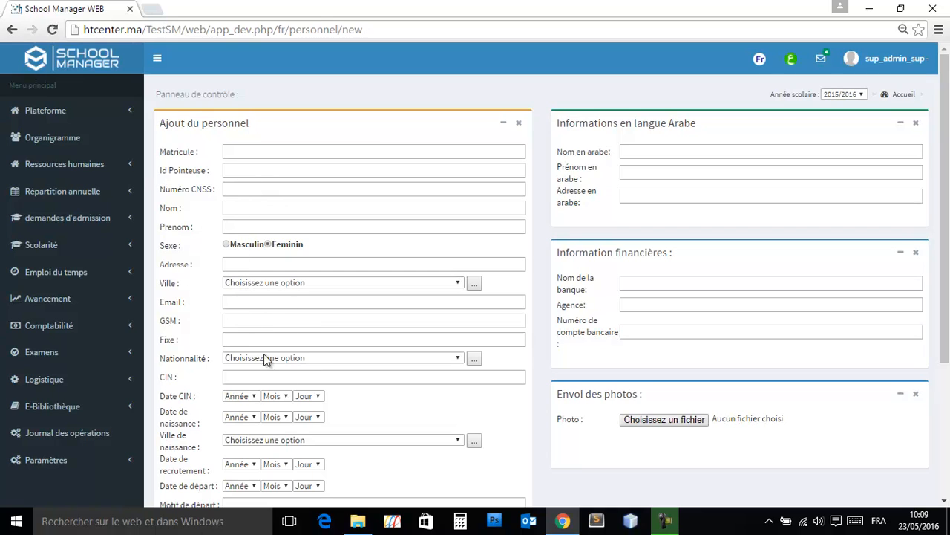
left_click(450, 359)
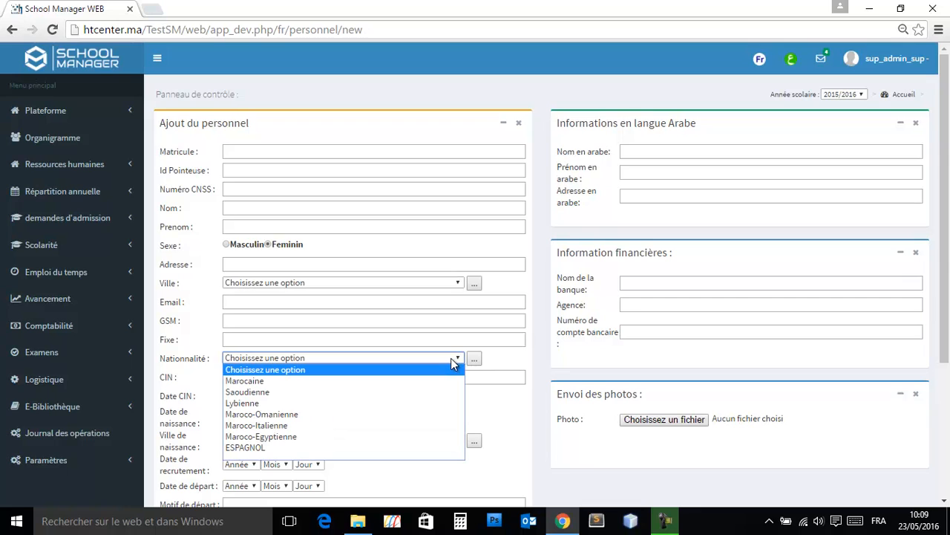
left_click(451, 358)
scroll(399, 409, "down", 3)
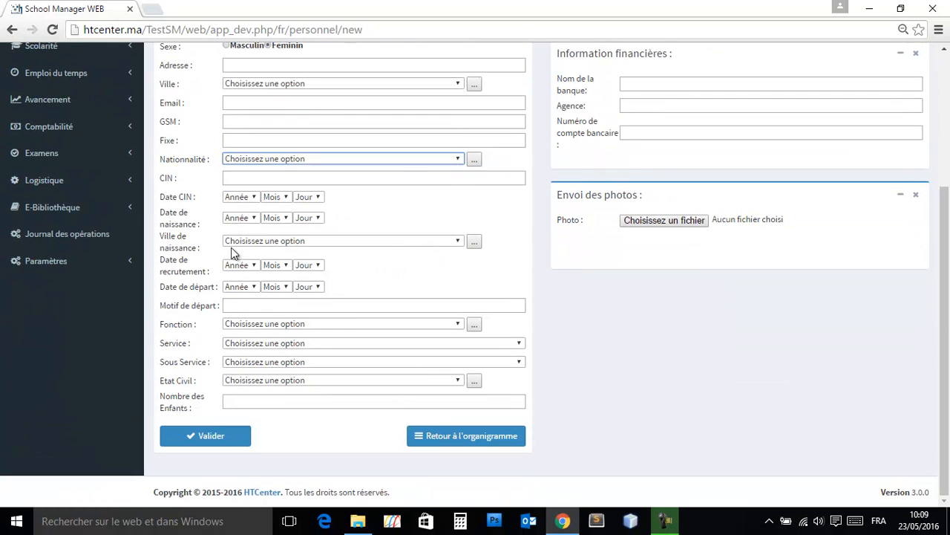
Check the Ville de naissance options, look through the city management list to its end, and close it without adding a city.
left_click(460, 242)
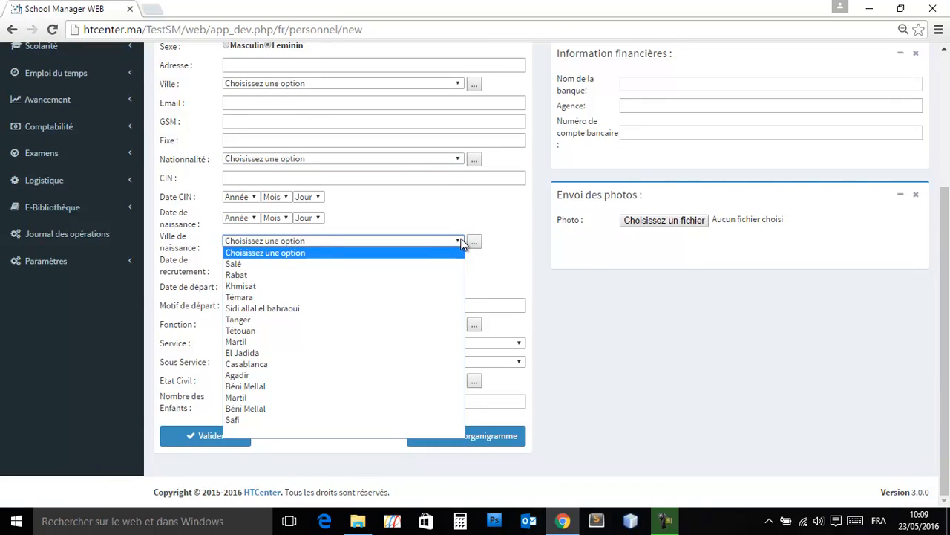
left_click(462, 243)
left_click(474, 245)
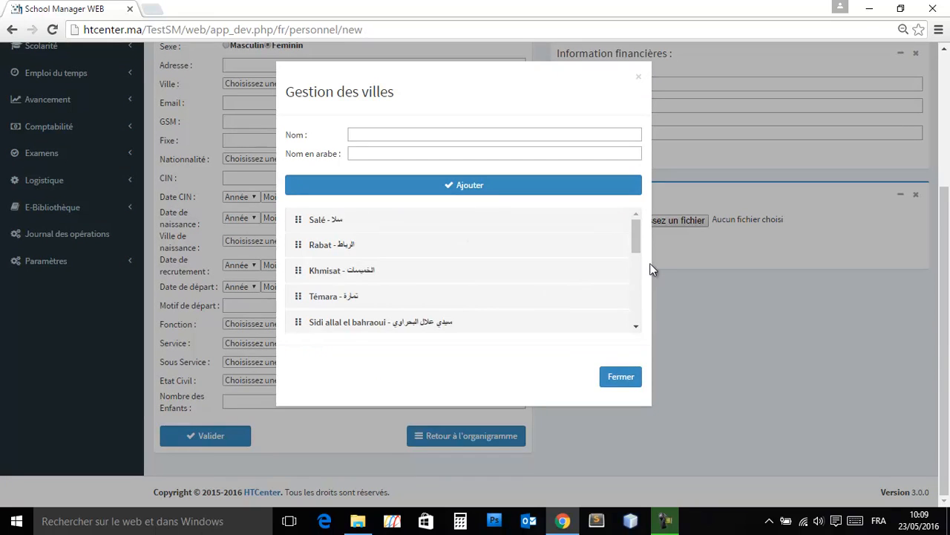
left_click_drag(629, 237, 637, 342)
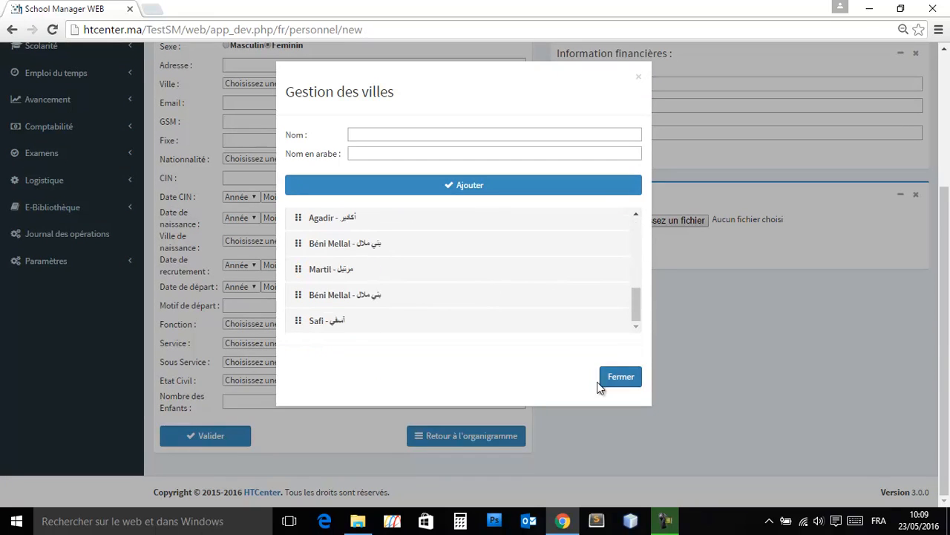
left_click(620, 379)
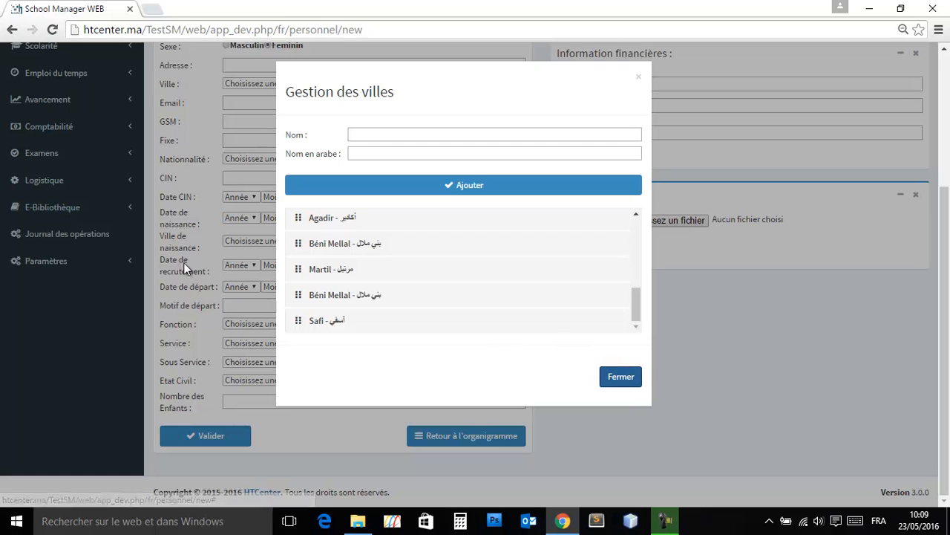
left_click(248, 310)
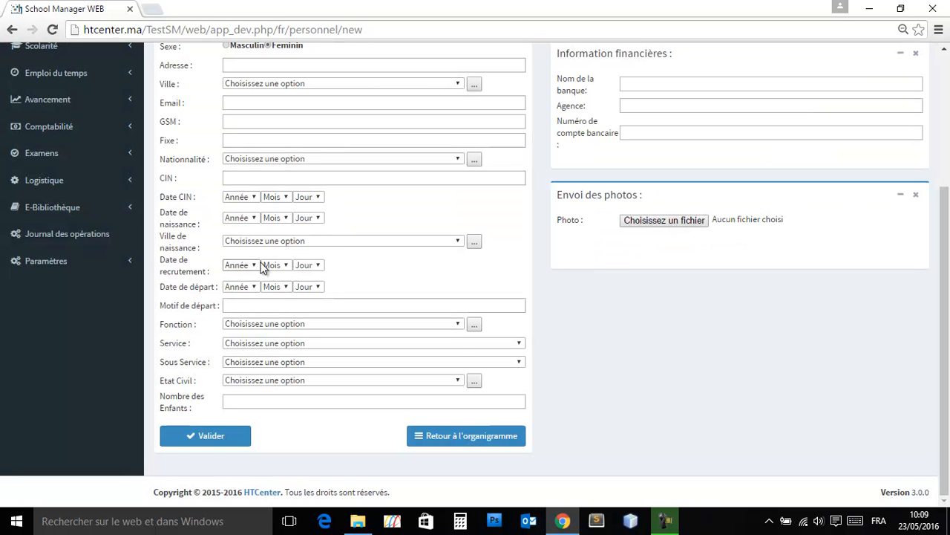
left_click(272, 239)
left_click(272, 240)
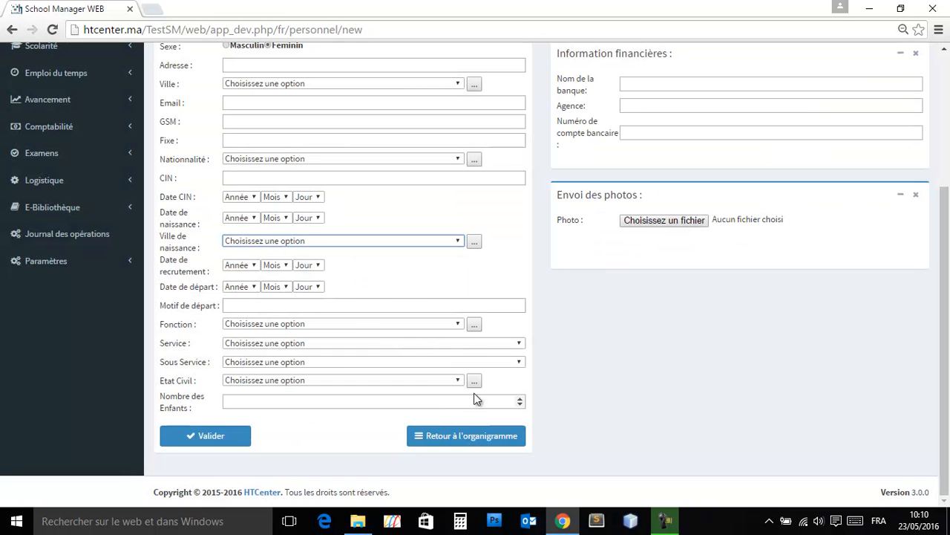
Look over the employee form's Arabic, financial and photo sections, and go back to the organigramme.
scroll(671, 397, "up", 3)
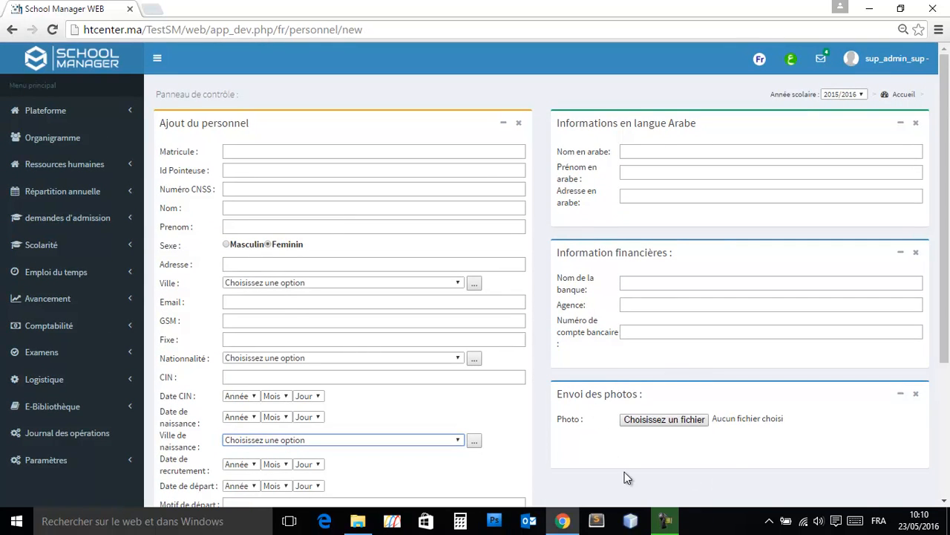
scroll(675, 427, "down", 3)
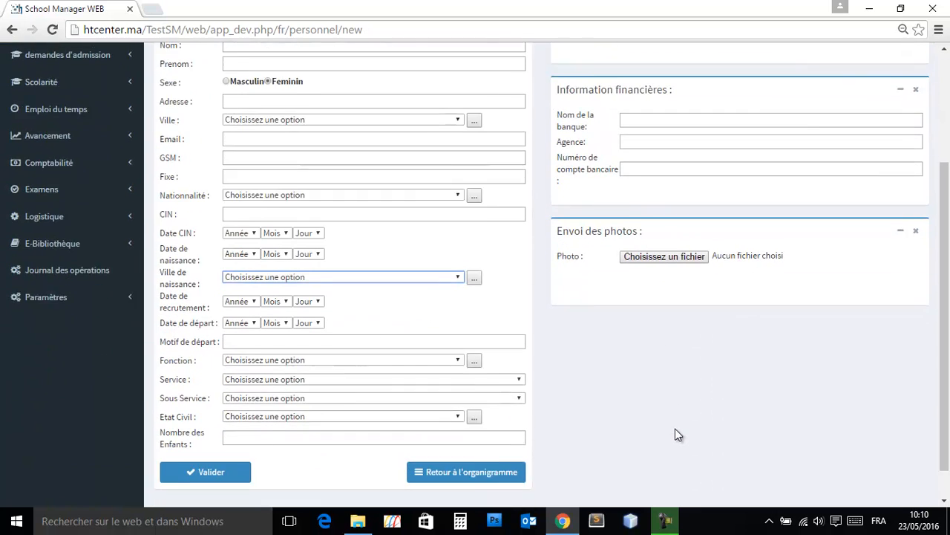
scroll(675, 435, "down", 1)
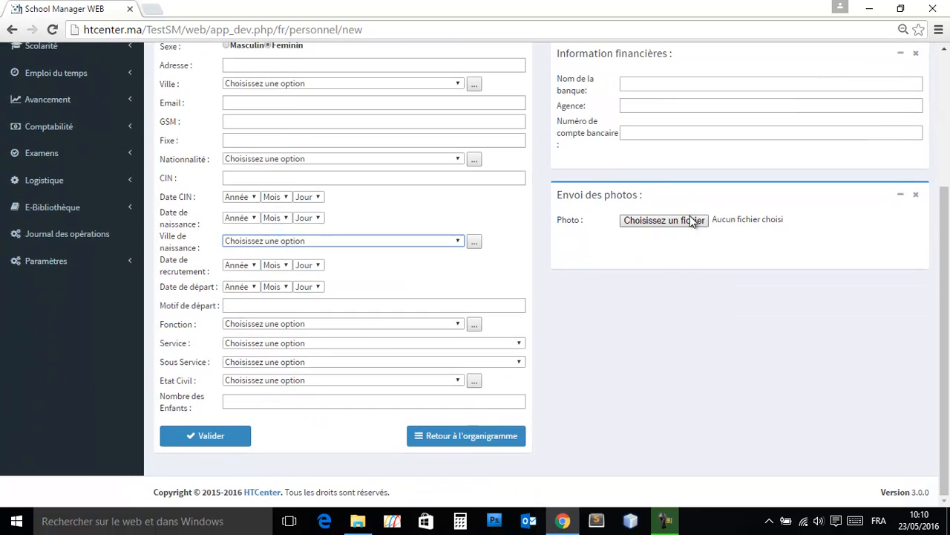
scroll(687, 348, "up", 4)
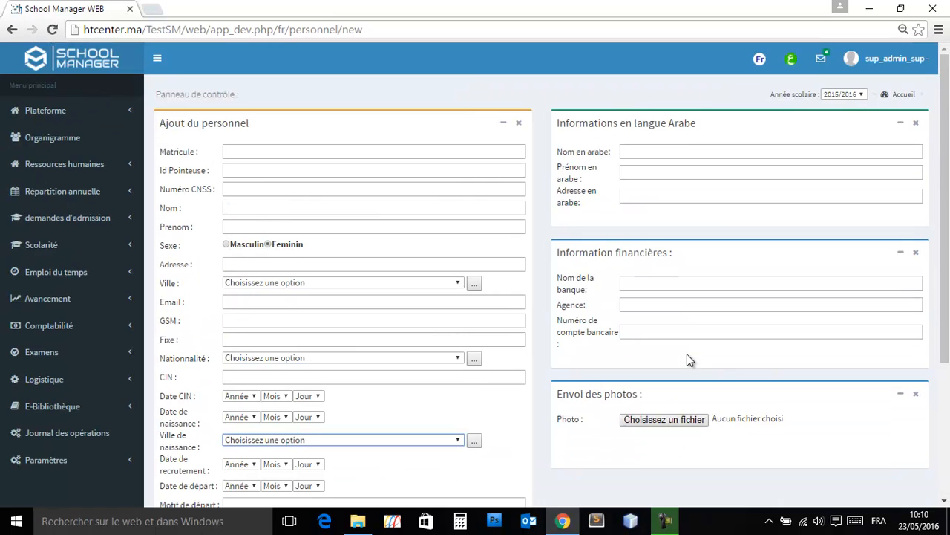
left_click(34, 140)
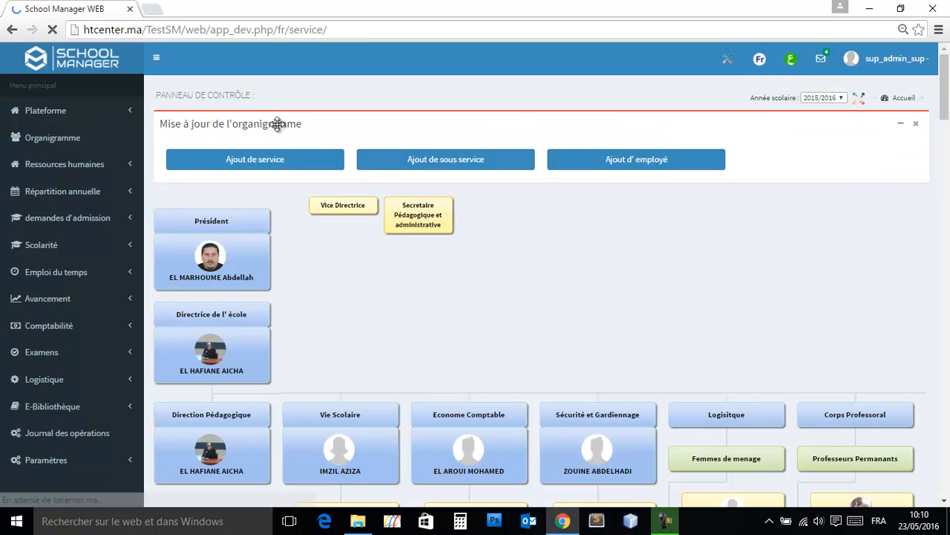
scroll(779, 259, "down", 1)
scroll(779, 260, "up", 1)
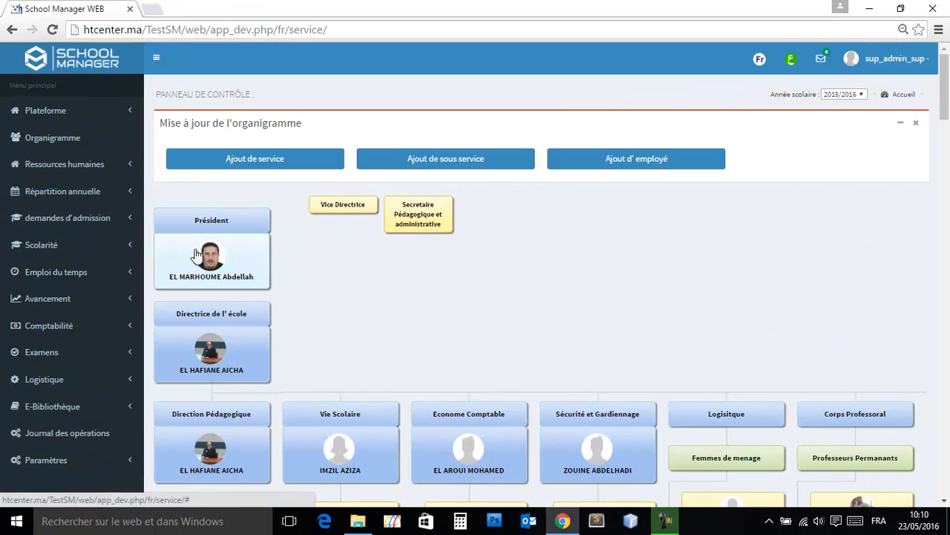
Open the human resources personnel list and search it by an employee's first name.
left_click(33, 167)
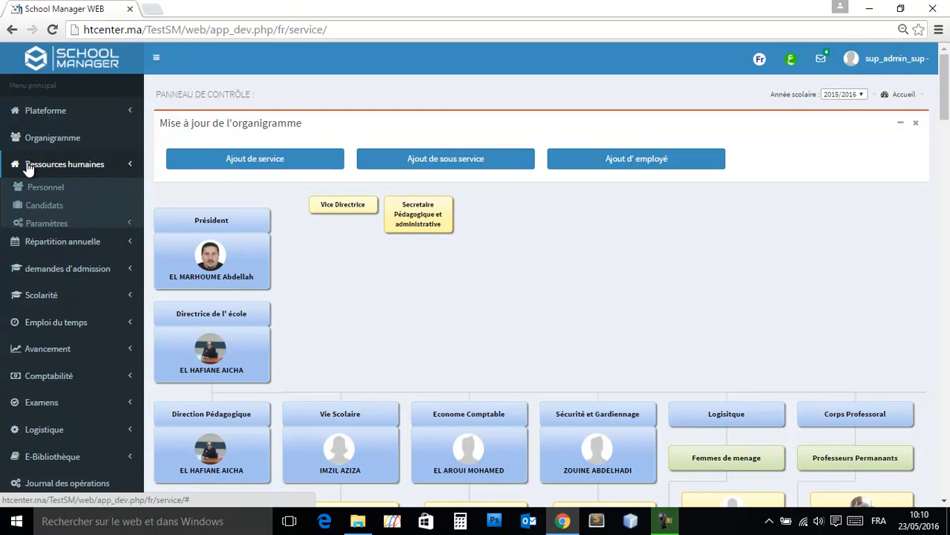
left_click(33, 190)
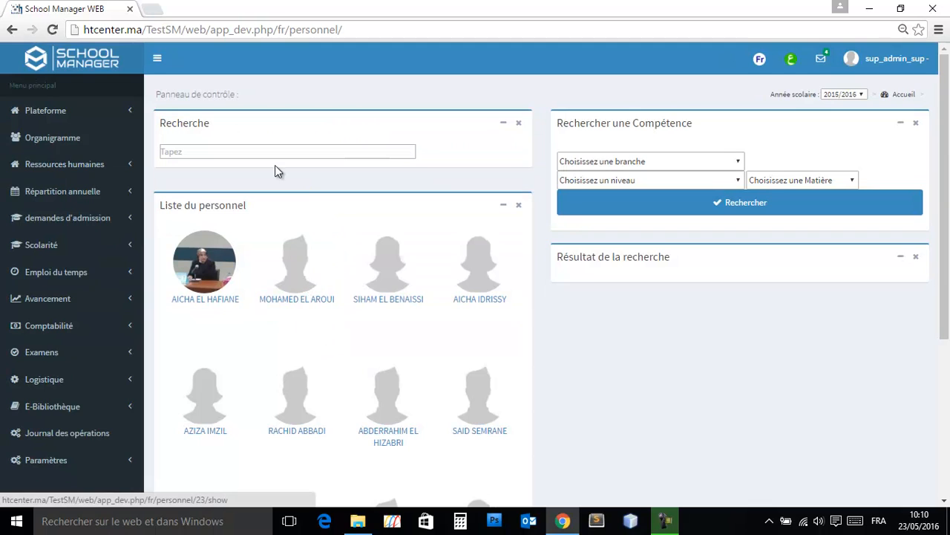
left_click(236, 151)
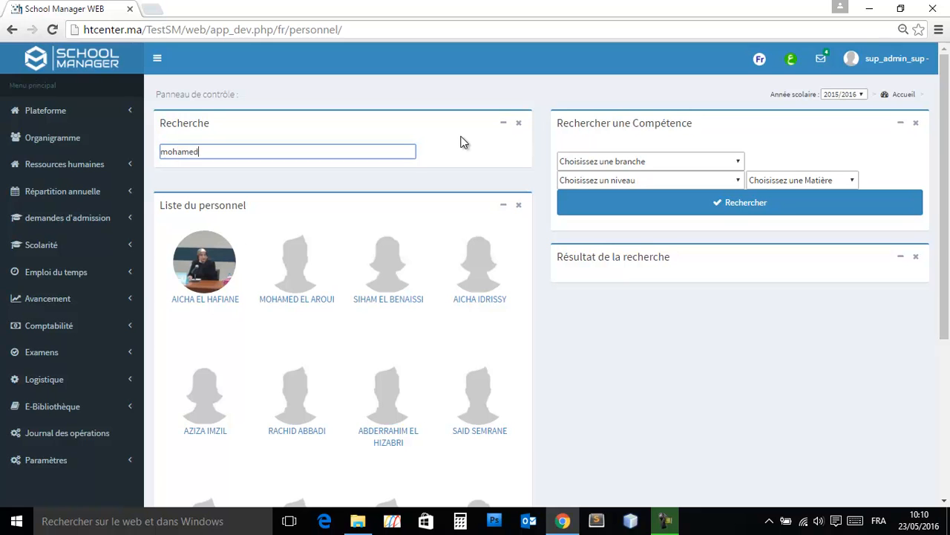
scroll(460, 142, "down", 4)
scroll(441, 85, "up", 2)
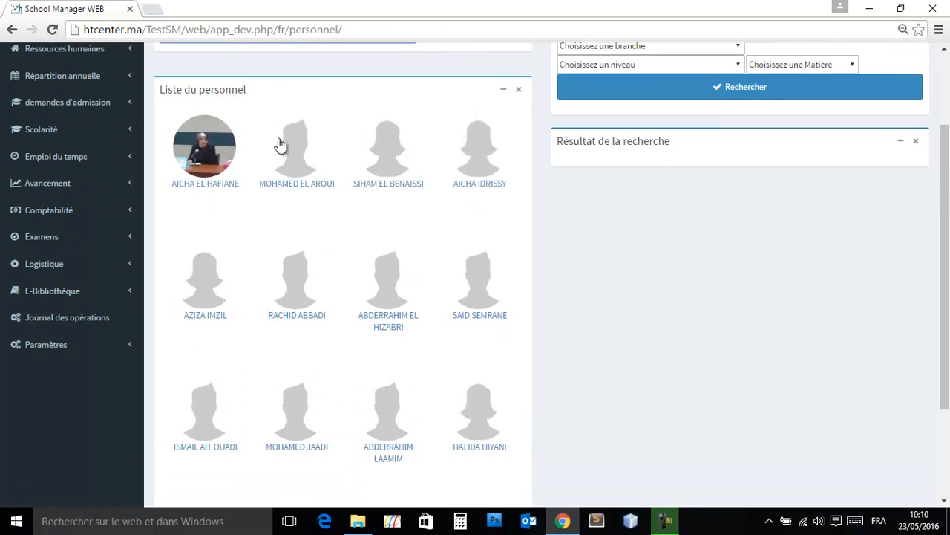
scroll(279, 144, "up", 2)
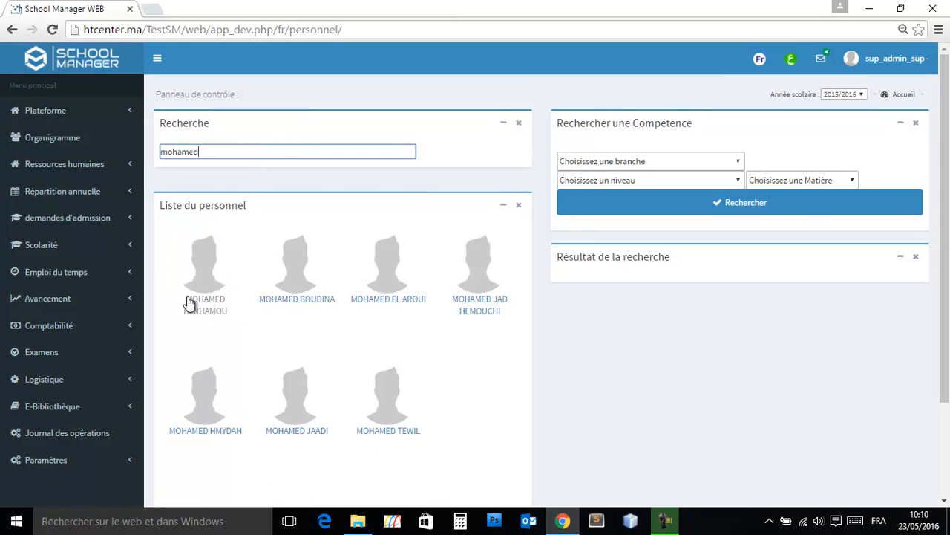
Open the record of the second employee matching the search and display its additional details down to the Informations détaillées sections.
left_click(303, 283)
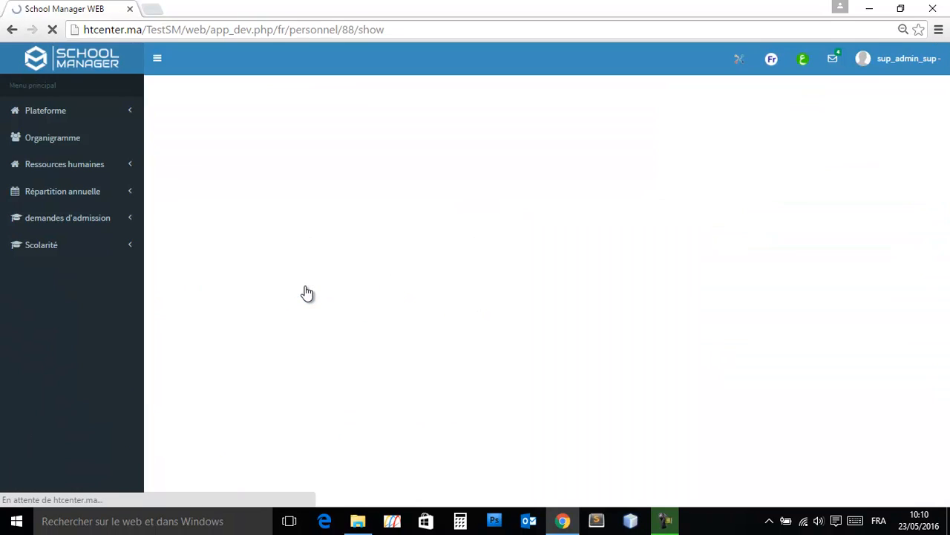
scroll(384, 249, "down", 1)
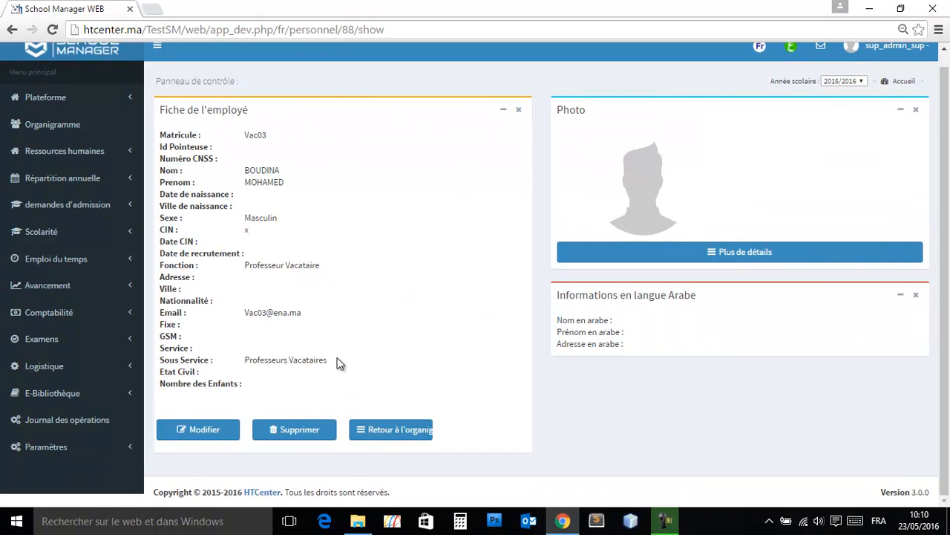
left_click(709, 245)
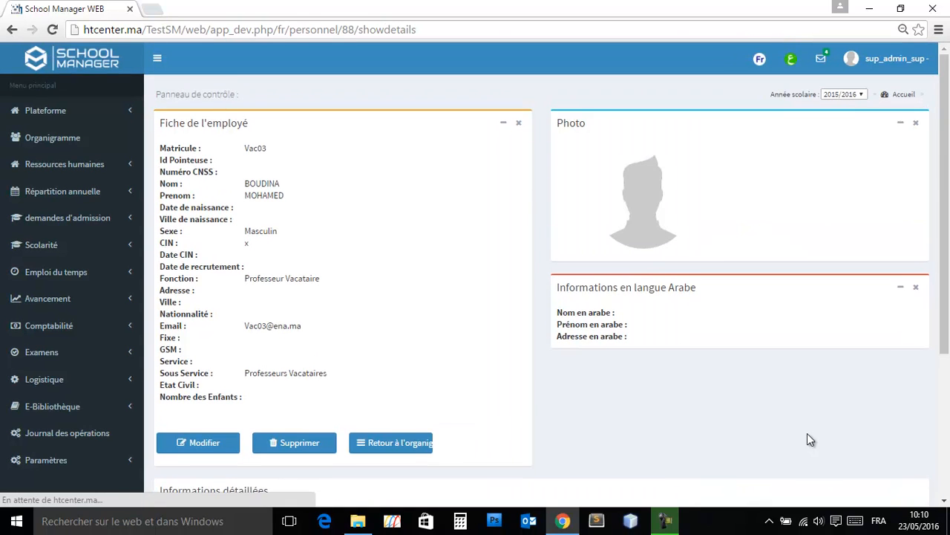
left_click_drag(949, 133, 949, 335)
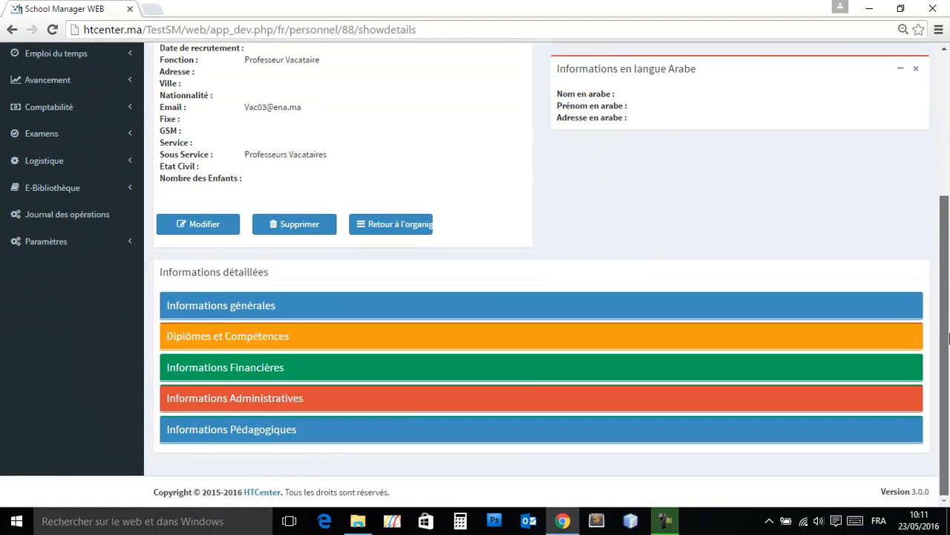
Expand the employee's Informations générales and Diplômes et Compétences sections and look over their contents.
left_click(267, 308)
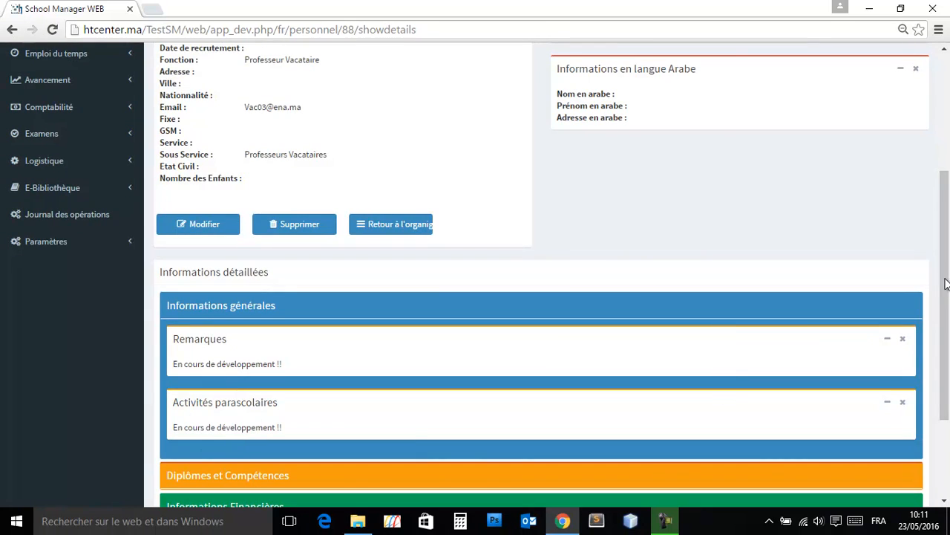
left_click_drag(947, 280, 947, 355)
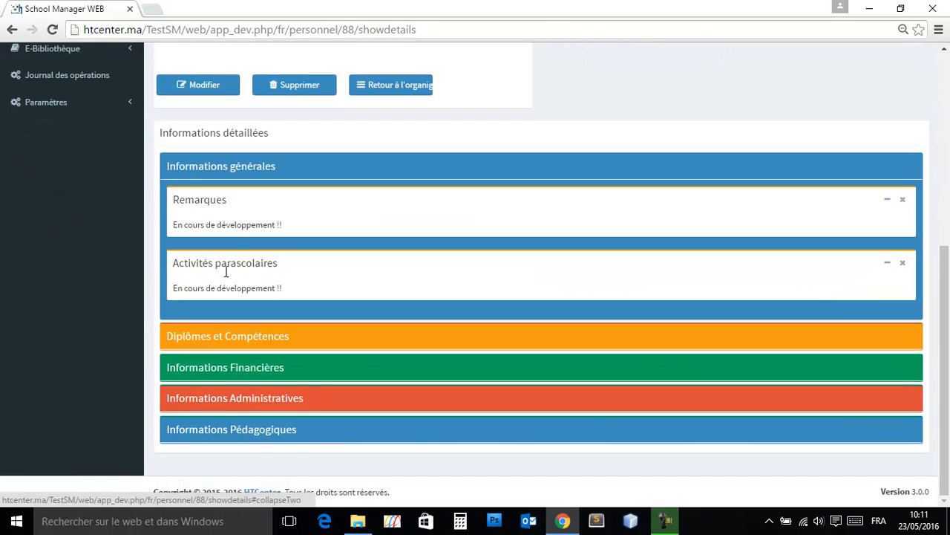
left_click(180, 338)
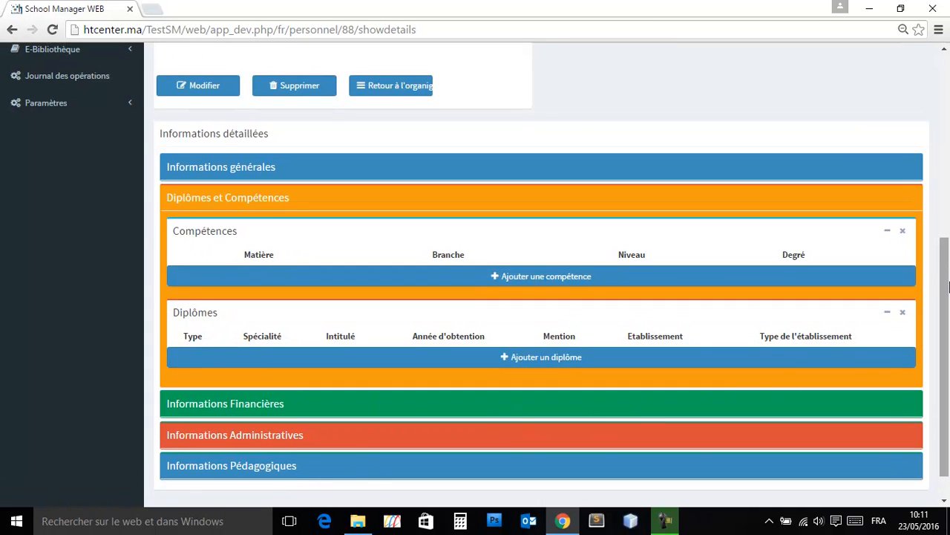
scroll(948, 288, "down", 1)
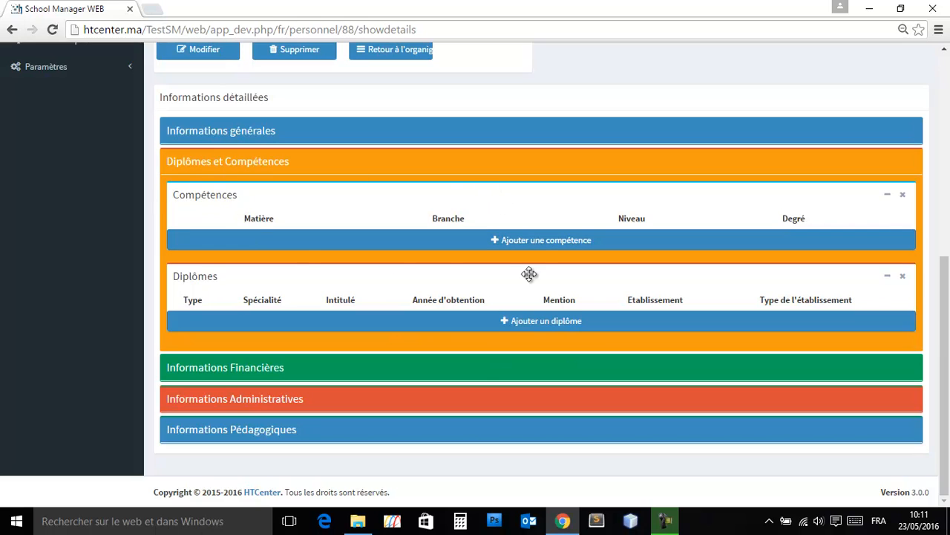
Start a new competence with branch MAT - Maternelle and level Grande Section, and check the subjects offered for it.
left_click(537, 243)
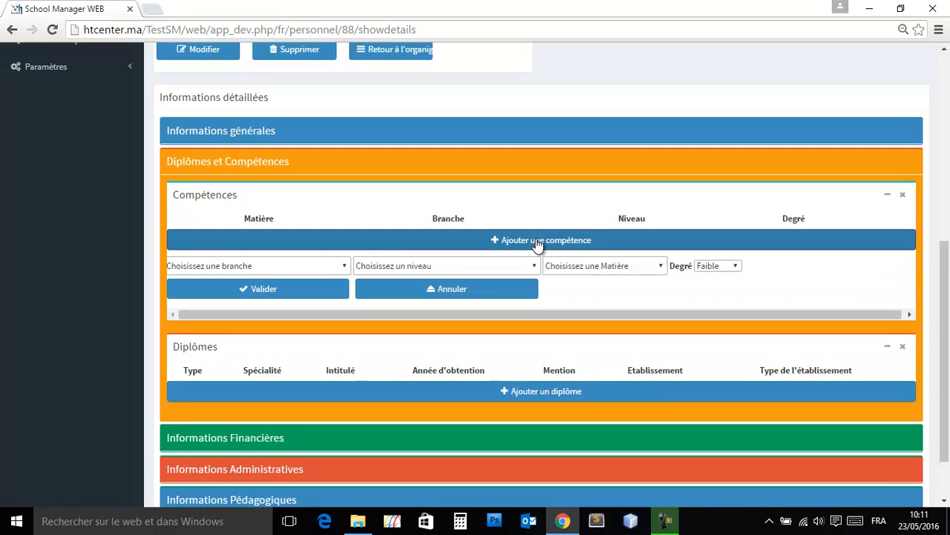
left_click(340, 266)
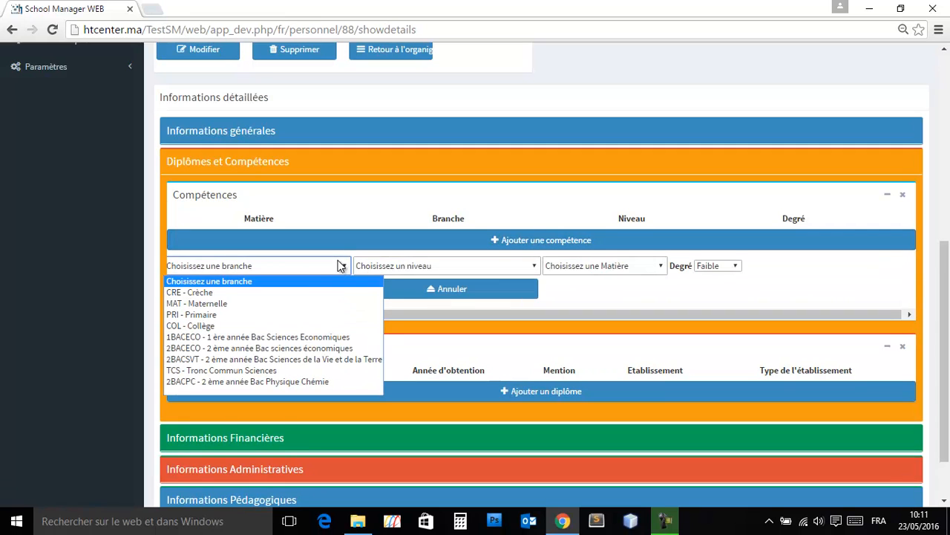
left_click(290, 303)
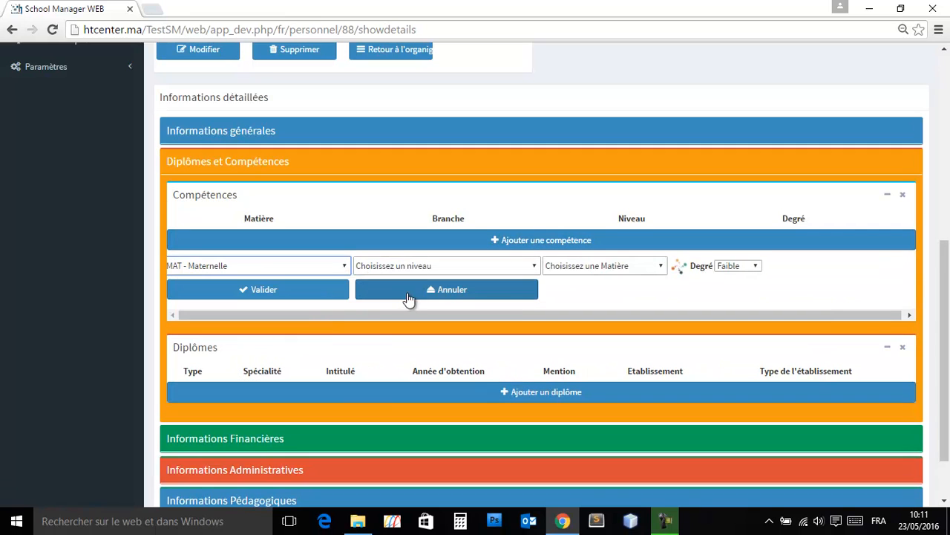
left_click(536, 267)
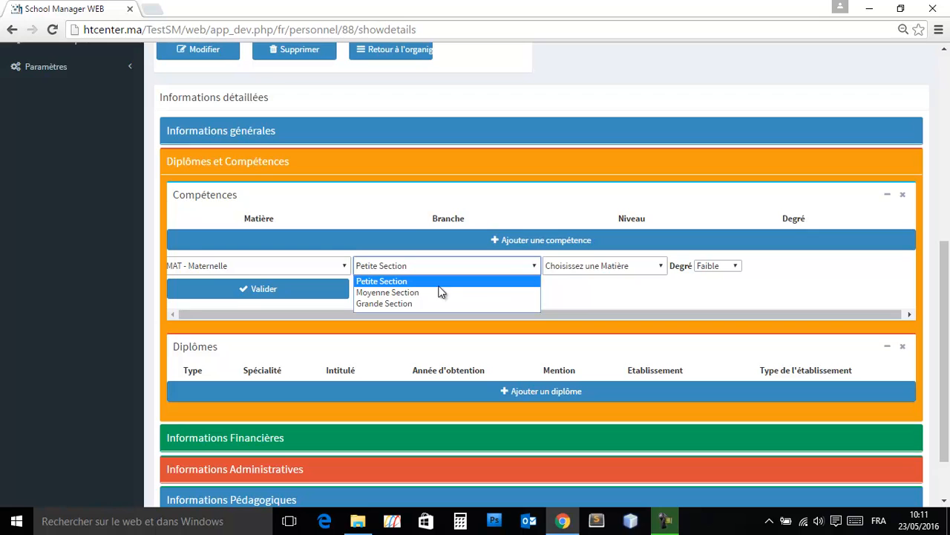
left_click(376, 304)
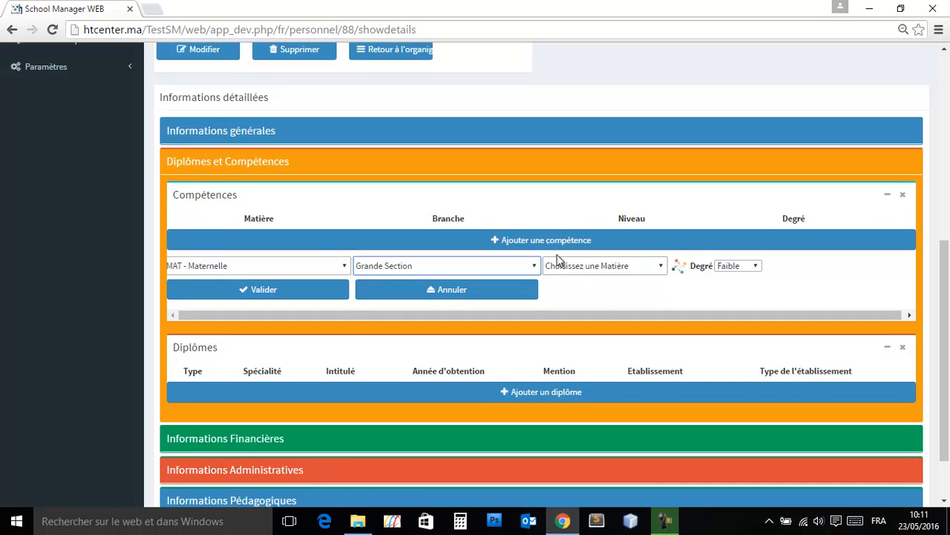
left_click(658, 267)
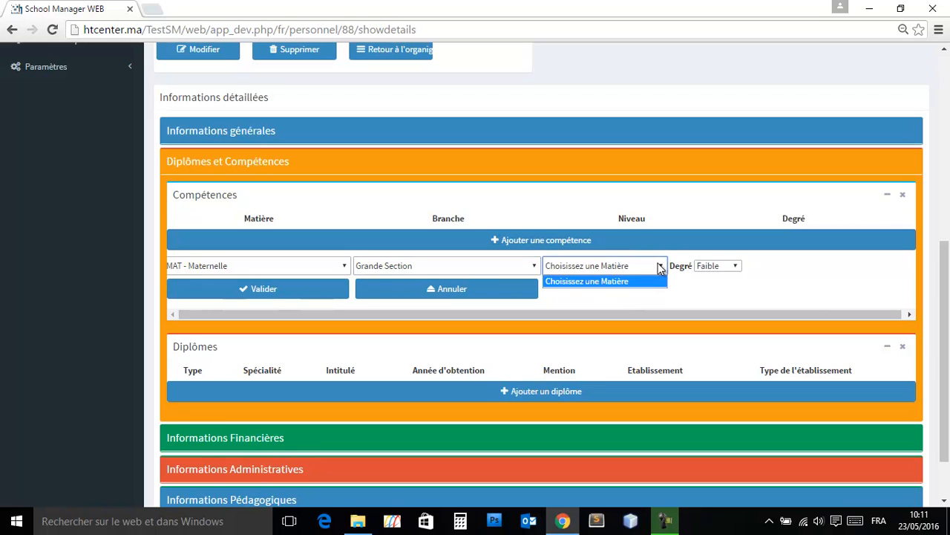
left_click(658, 268)
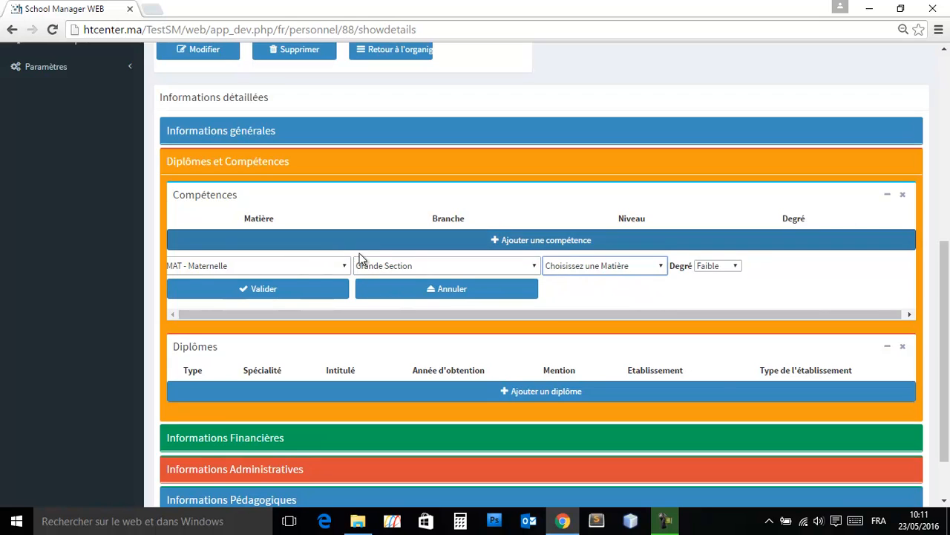
left_click(658, 269)
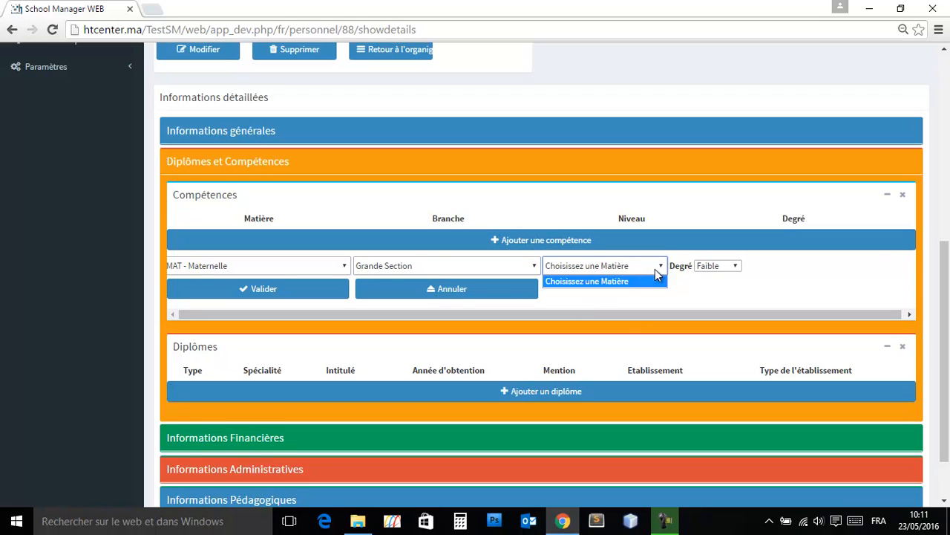
left_click(564, 277)
Set the new competence to branch PRI - Primaire, subject MATHEMATIQUES and degree Excellent, and cancel the entry without saving.
left_click(345, 267)
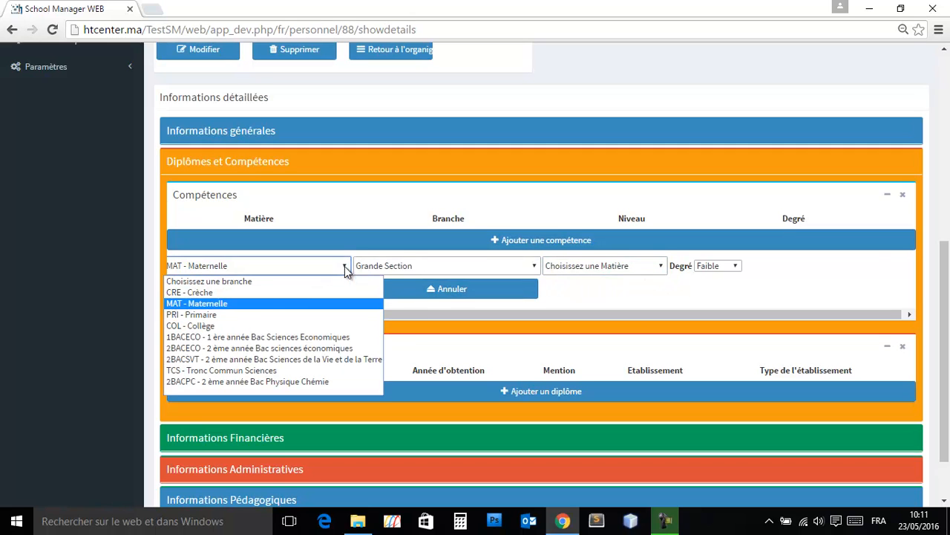
left_click(208, 309)
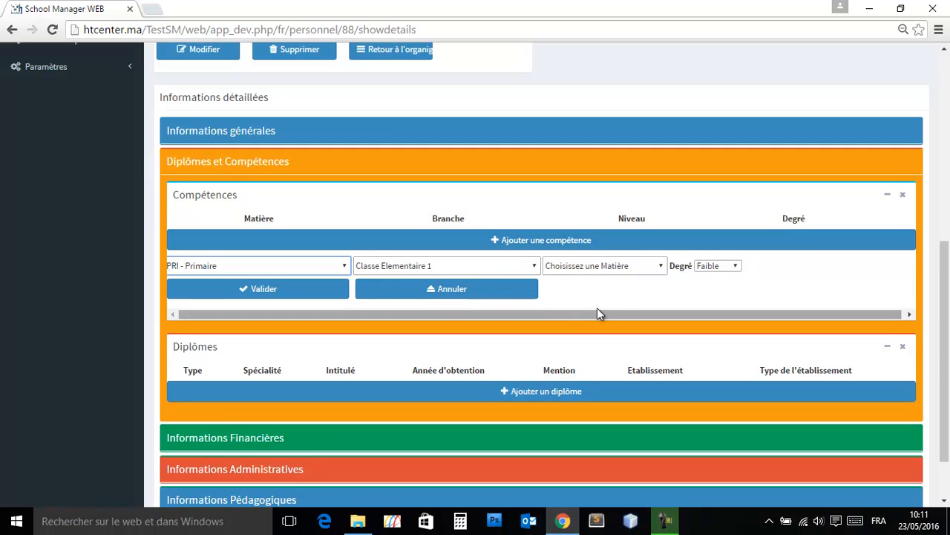
left_click(660, 269)
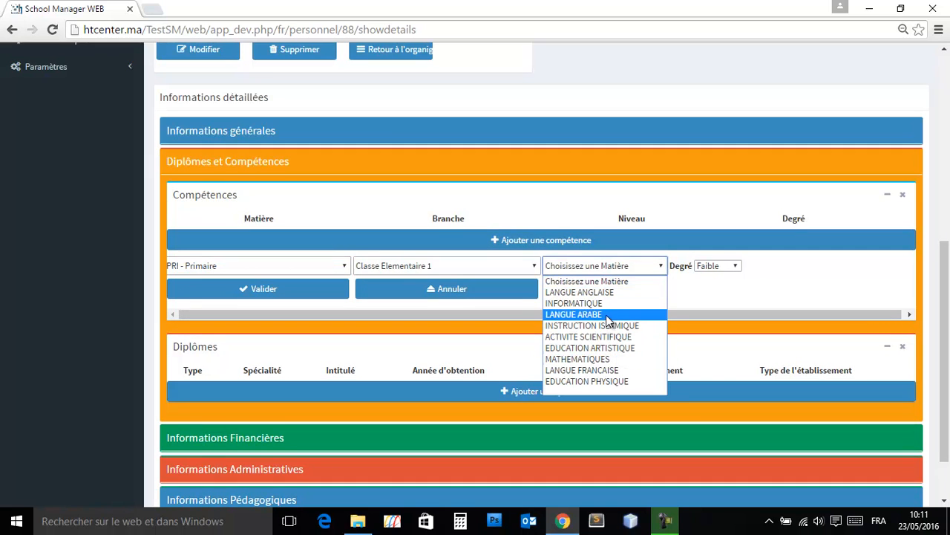
left_click(631, 359)
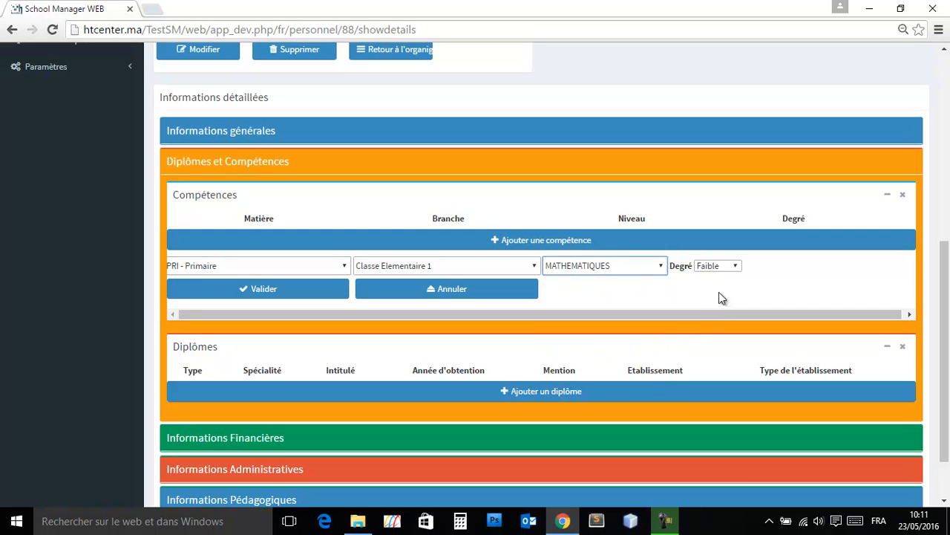
left_click(735, 271)
left_click(730, 314)
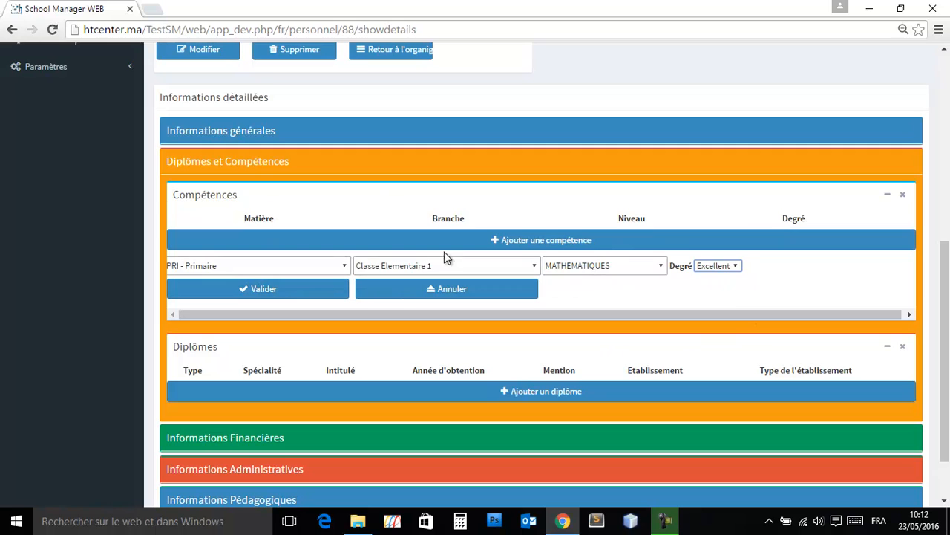
left_click(425, 289)
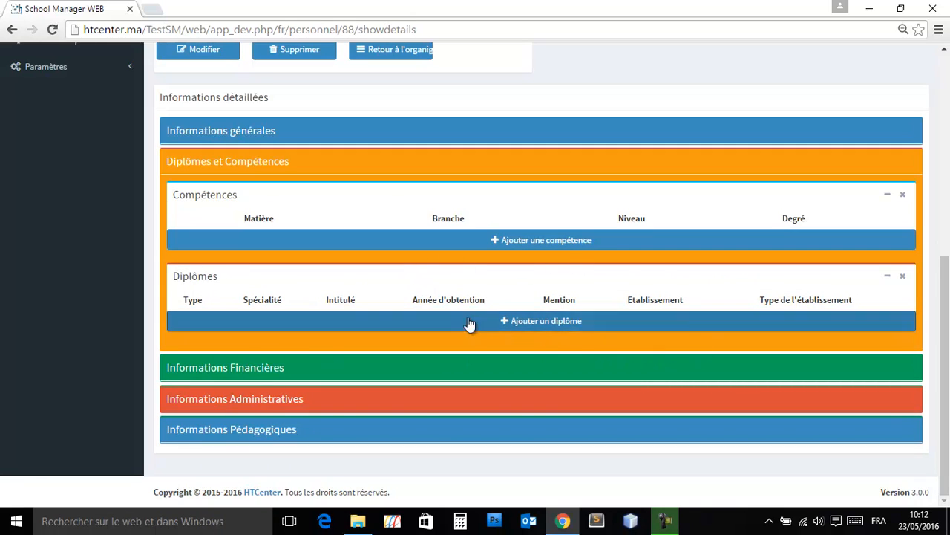
Open the new diploma form, check its fields and Type options, and cancel without adding a diploma.
left_click(592, 328)
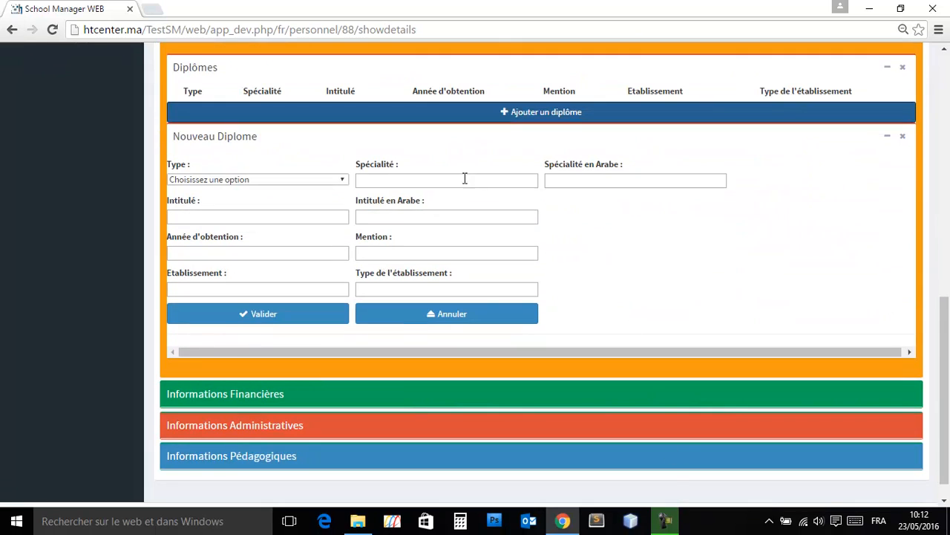
left_click(343, 182)
left_click(343, 185)
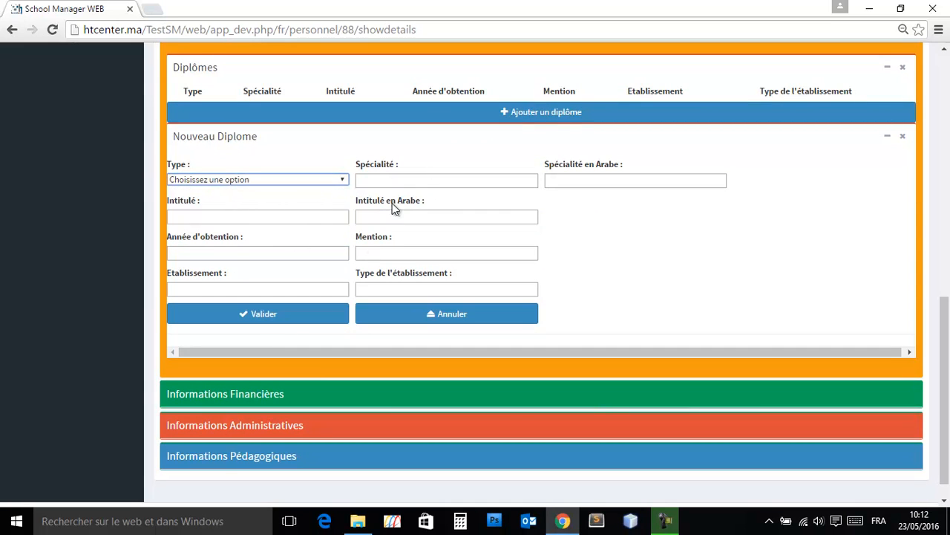
left_click(462, 315)
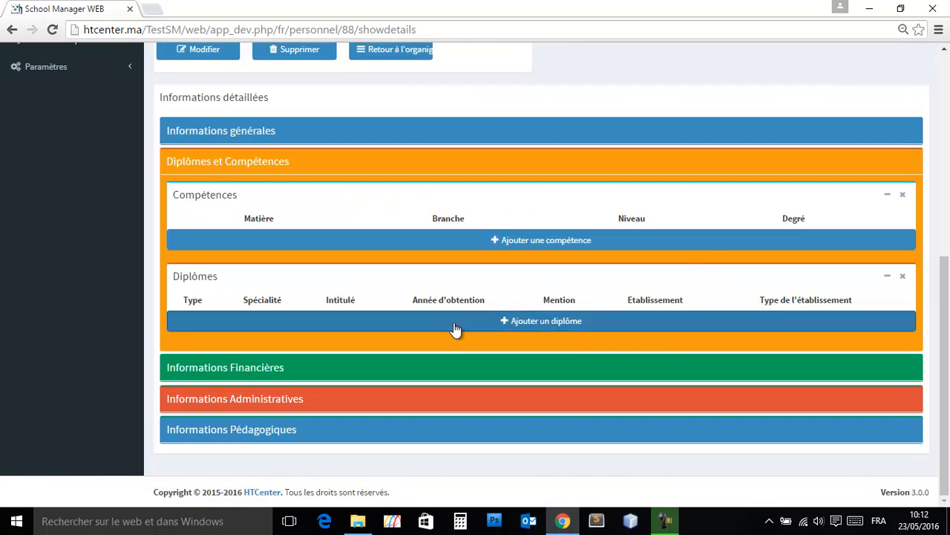
Expand the Informations Financières and Informations Administratives sections and look through them down to Sanctions.
left_click(275, 371)
scroll(414, 396, "down", 2)
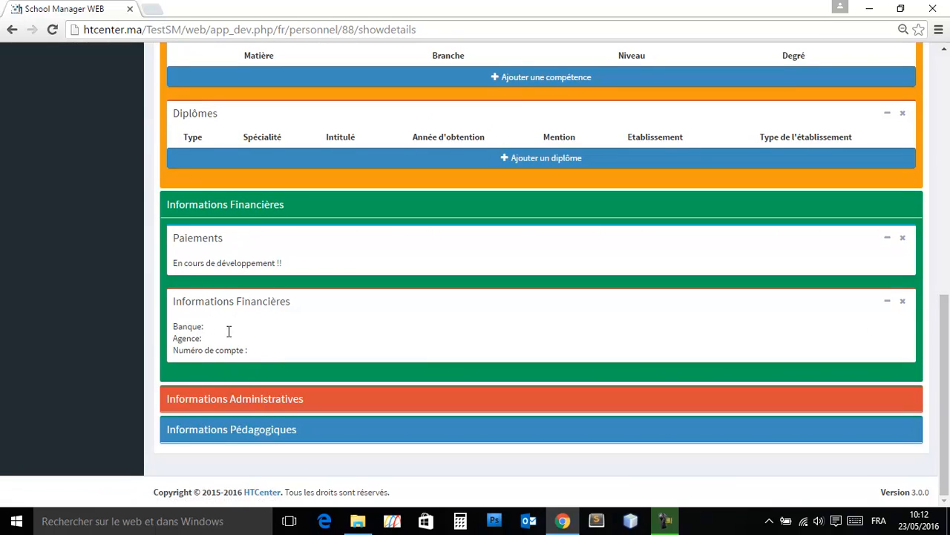
left_click(245, 405)
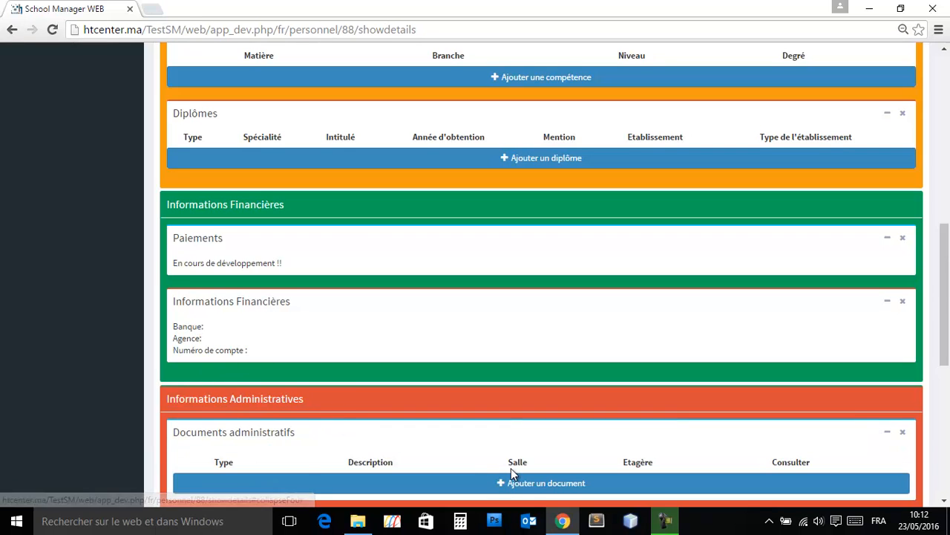
scroll(511, 469, "down", 3)
scroll(495, 470, "down", 2)
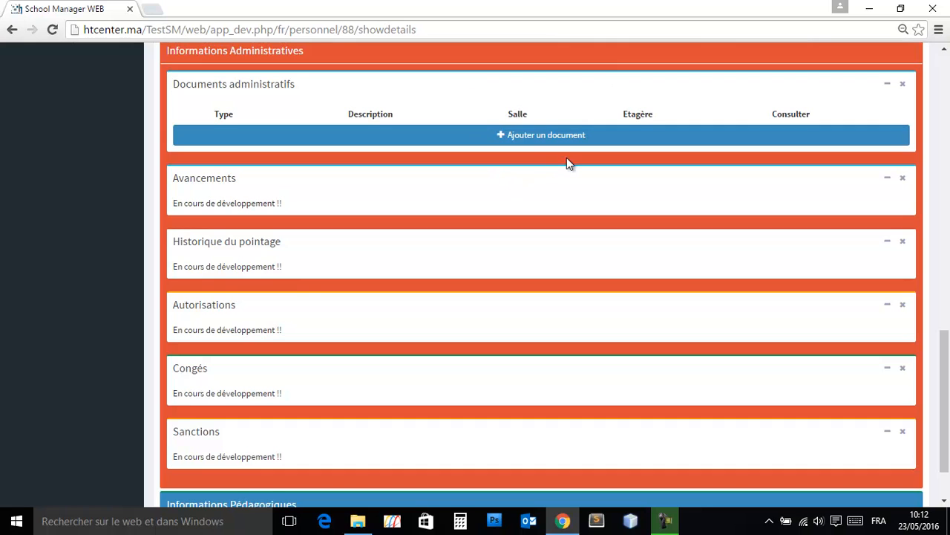
scroll(476, 190, "down", 1)
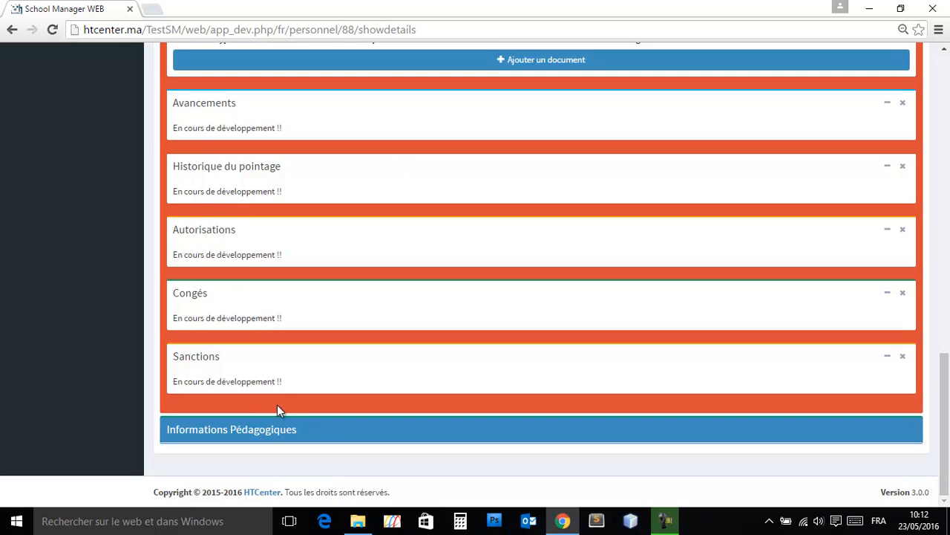
Expand the Informations Pédagogiques section and return to the beginning of the employee record.
left_click(197, 436)
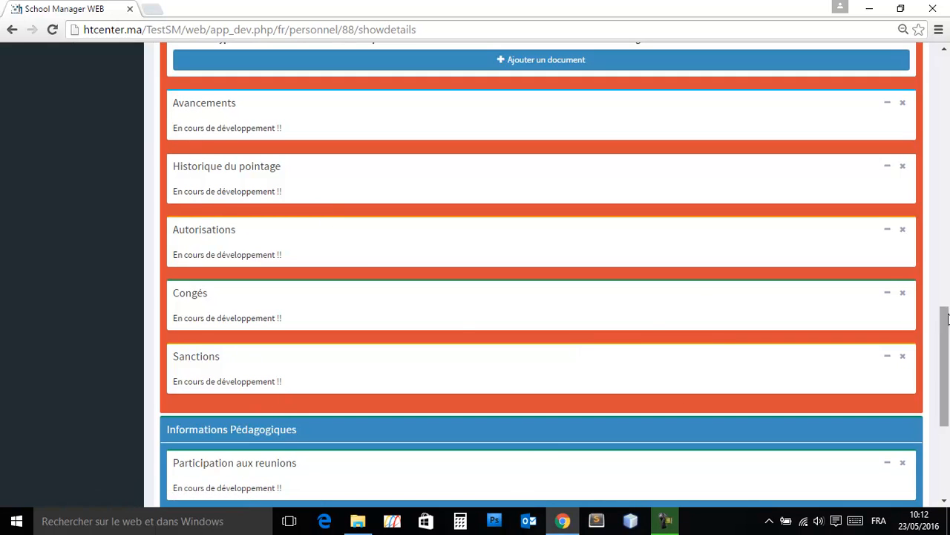
mouse_move(947, 317)
left_mouse_down()
mouse_move(946, 418)
mouse_move(943, 52)
mouse_move(945, 306)
left_mouse_up()
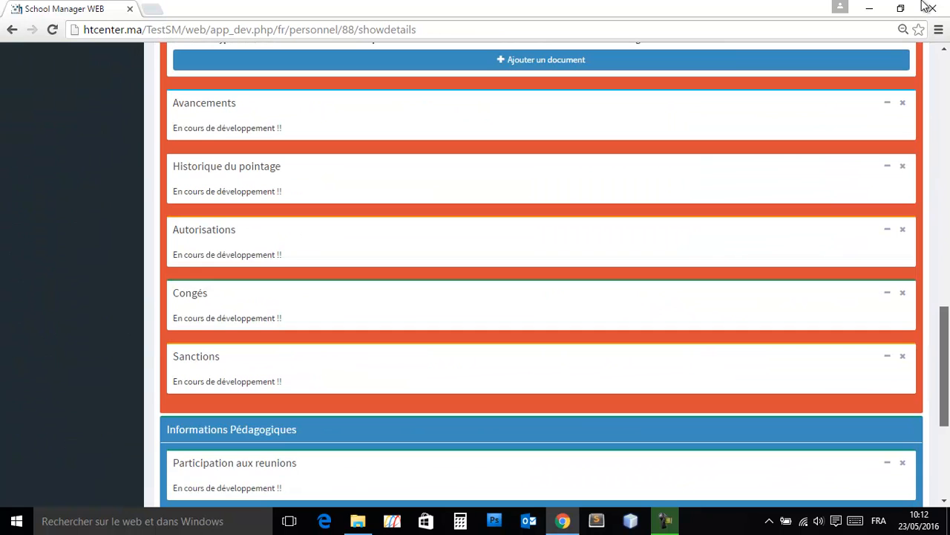
left_click_drag(924, 6, 944, 56)
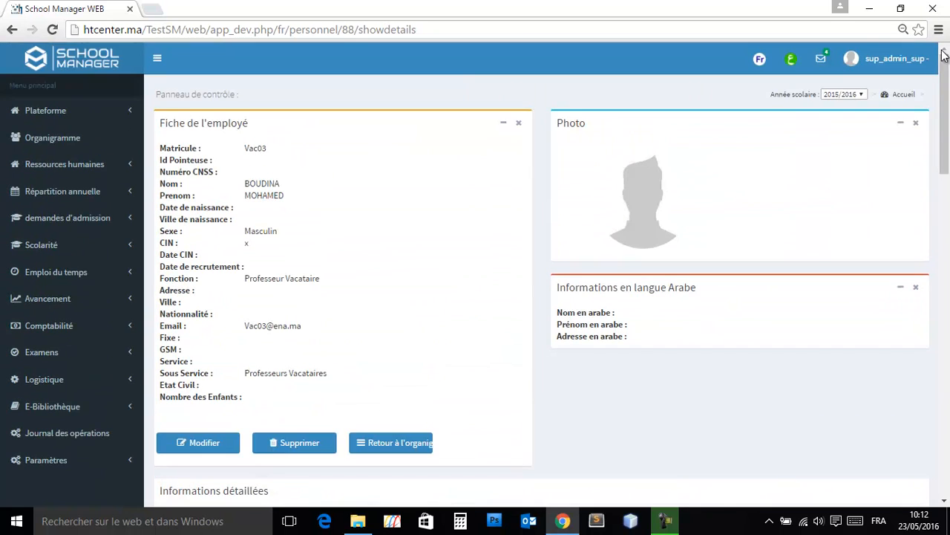
Open the human resources candidates list and display the record of the first candidate.
left_click(79, 172)
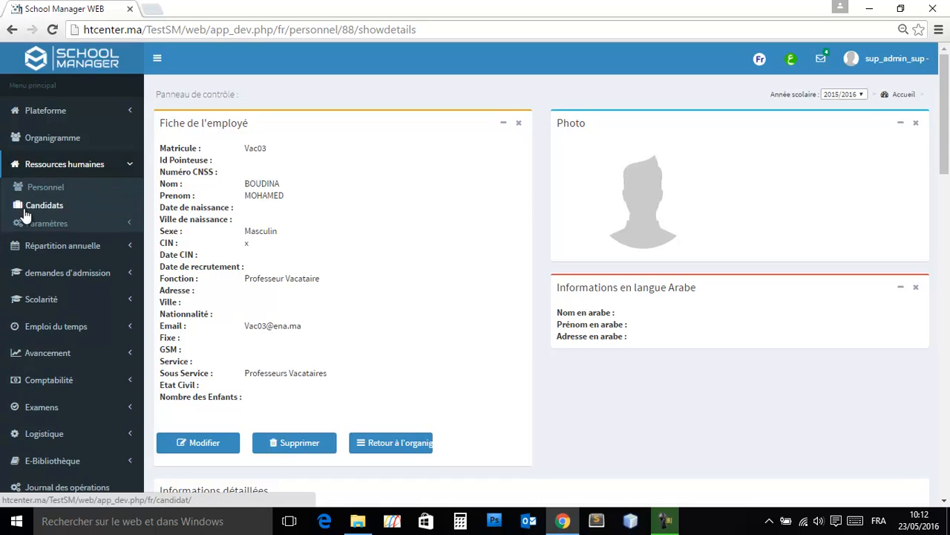
left_click(72, 189)
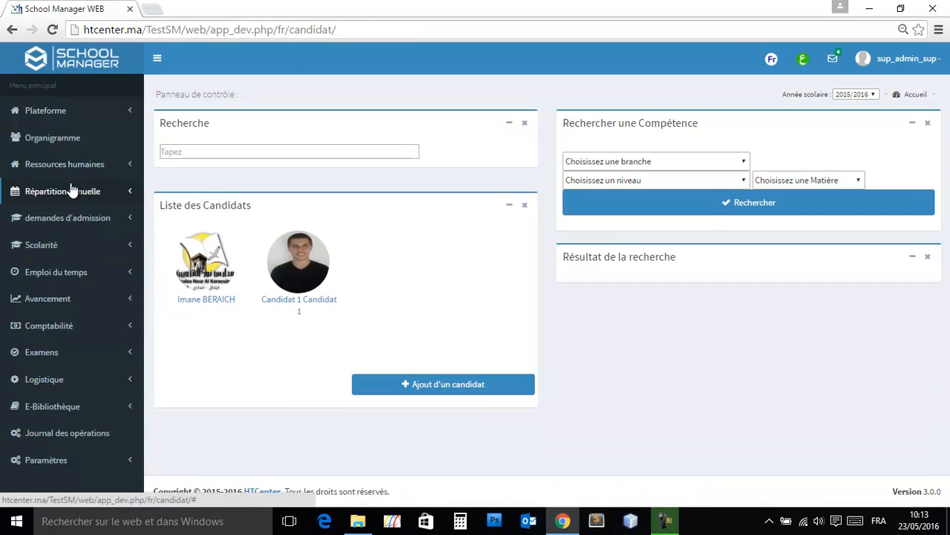
left_click(169, 151)
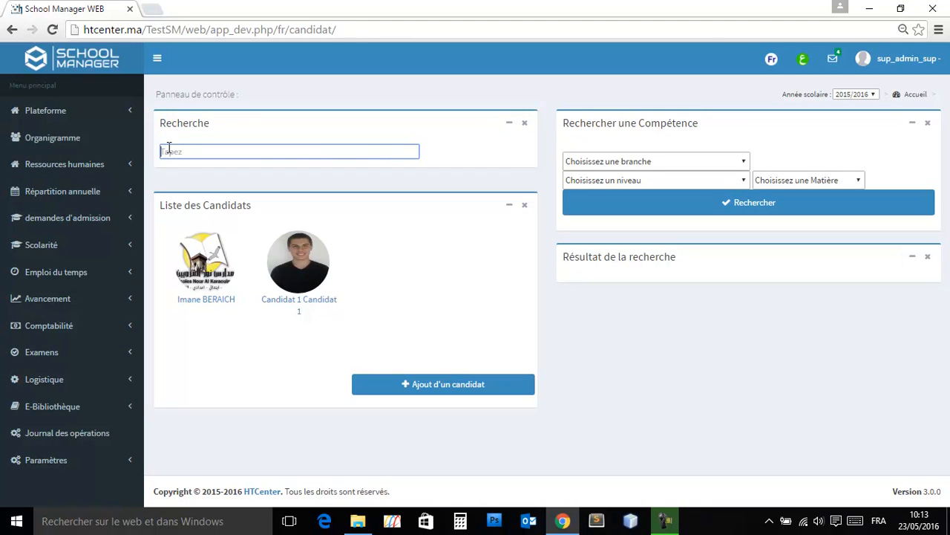
left_click(212, 285)
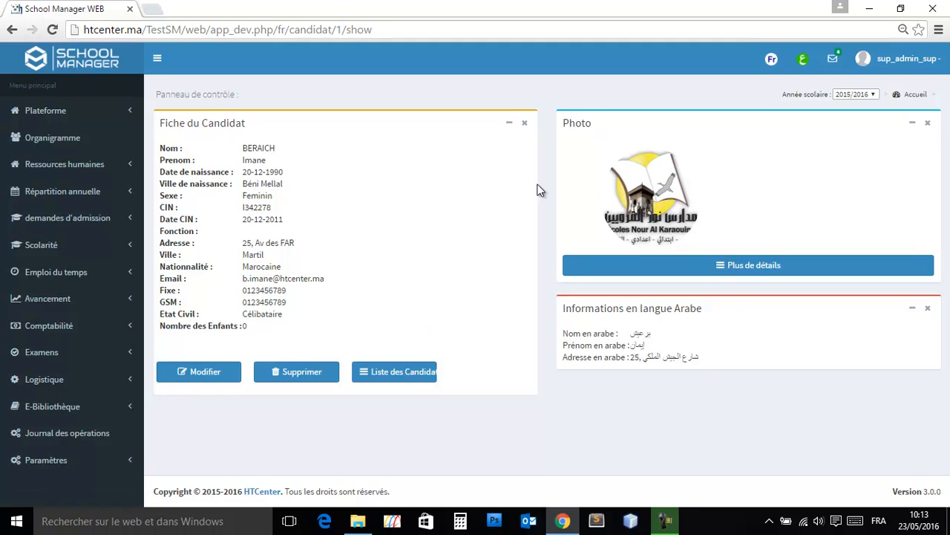
Open the Diplômes settings page under the human resources parameters.
left_click(89, 167)
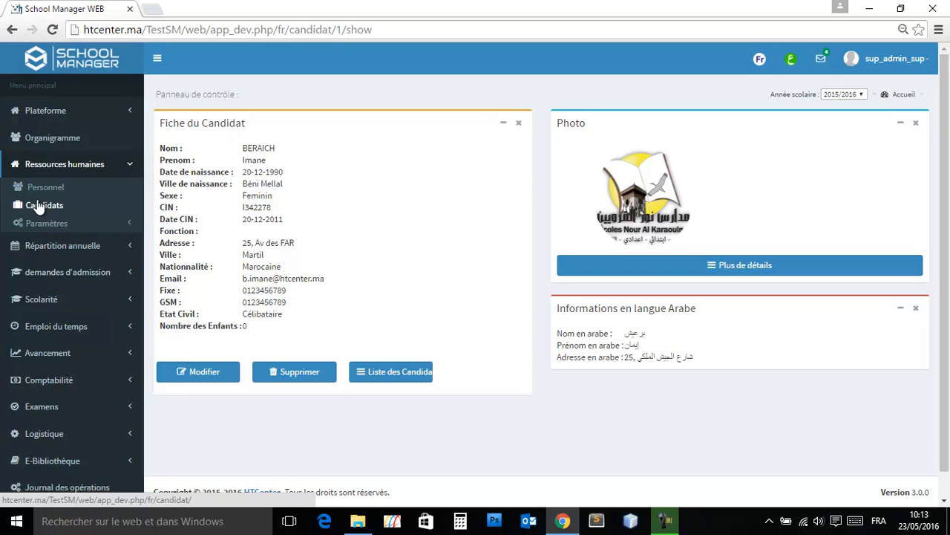
left_click(46, 222)
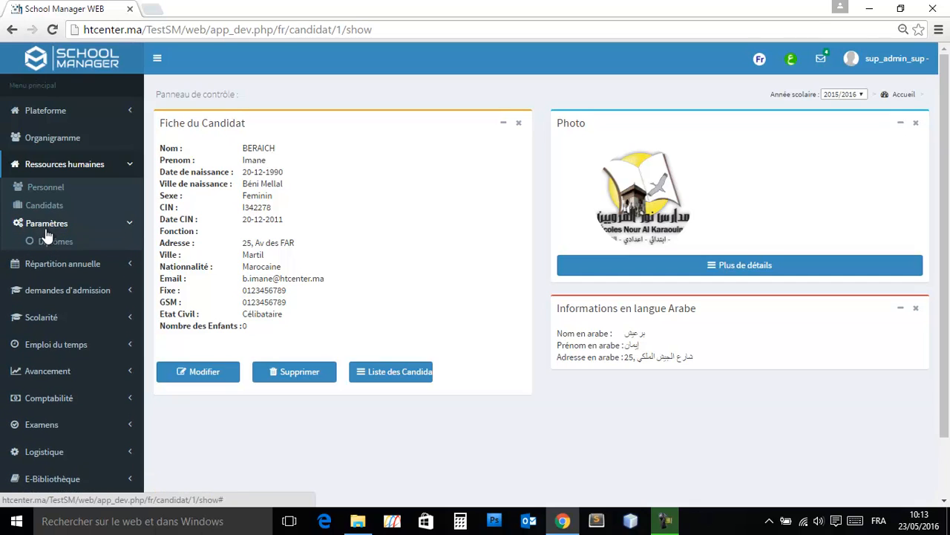
left_click(46, 240)
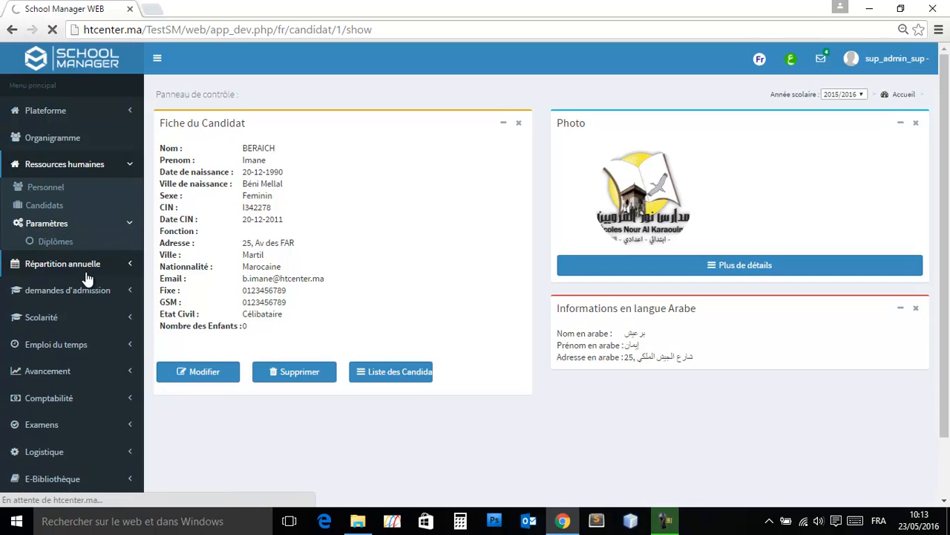